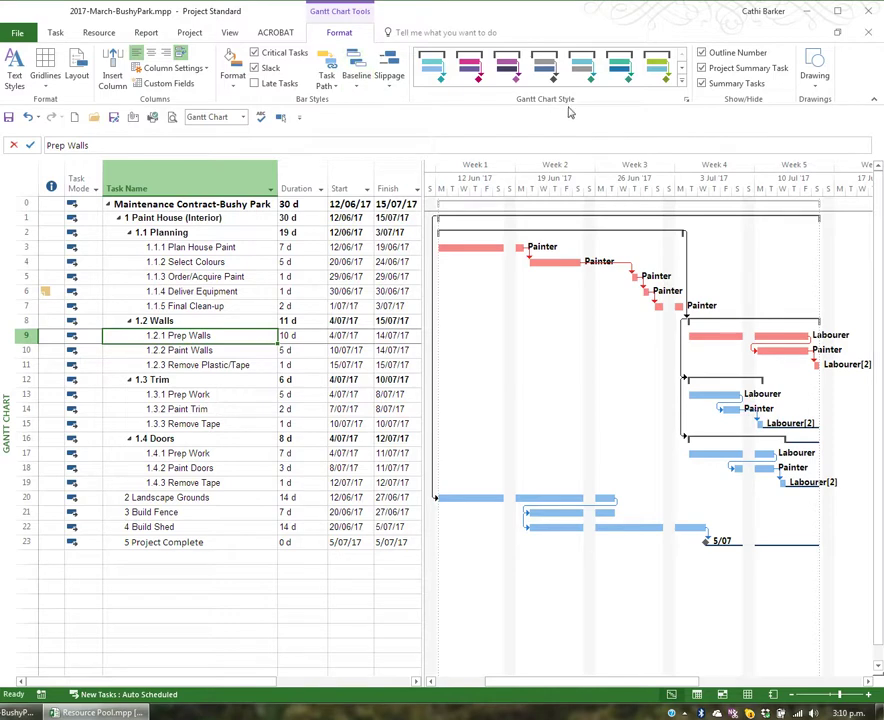
# - Try several Gantt chart styles in turn, including lime green, teal, olive and light blue, finishing on the green-and-blue scheduling style
pyautogui.click(684, 86)
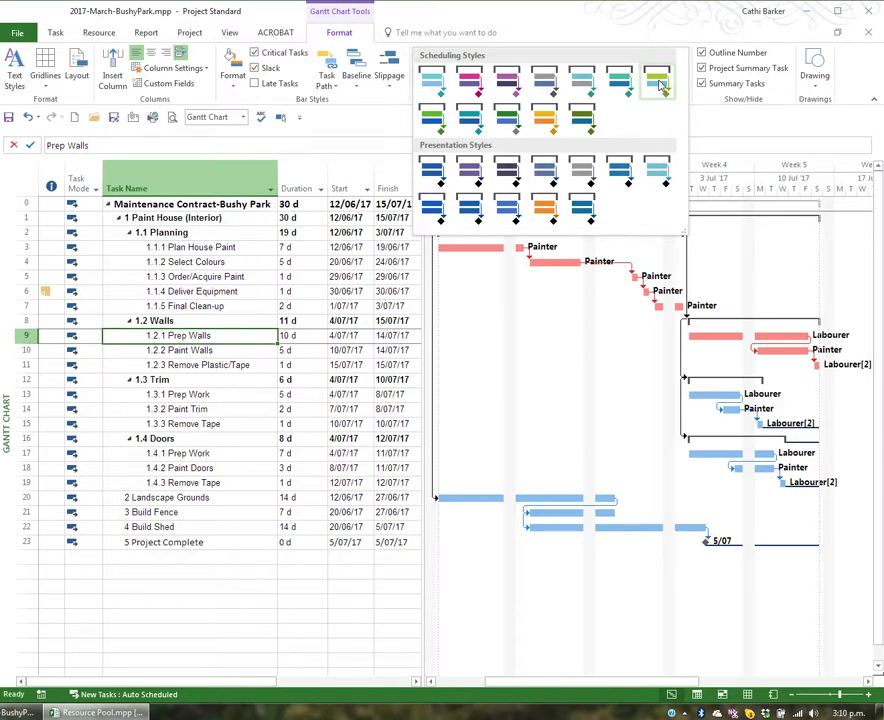
pyautogui.click(660, 86)
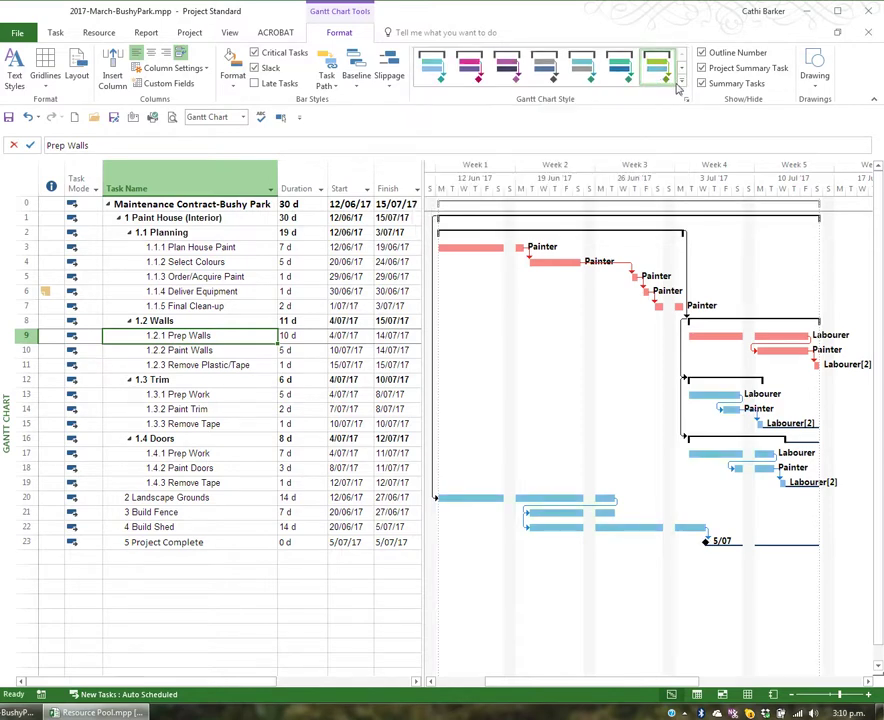
pyautogui.click(682, 86)
pyautogui.click(624, 85)
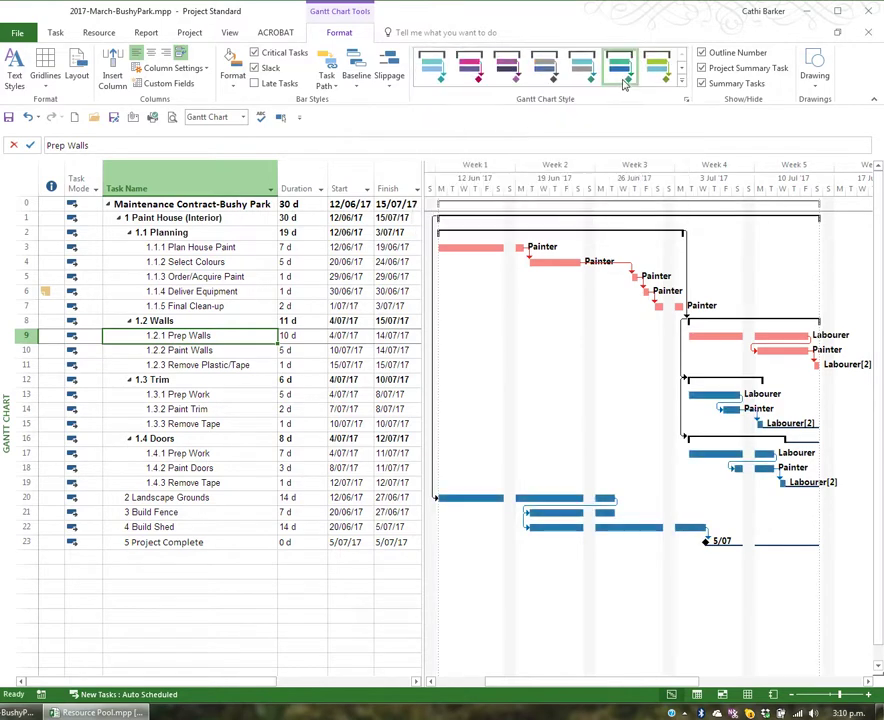
pyautogui.click(680, 86)
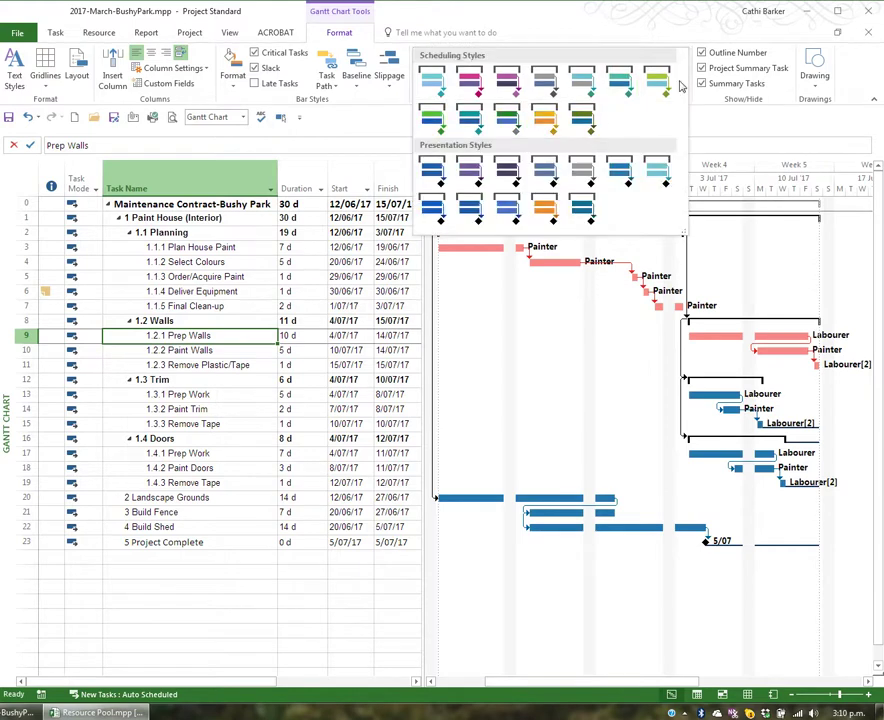
pyautogui.click(589, 123)
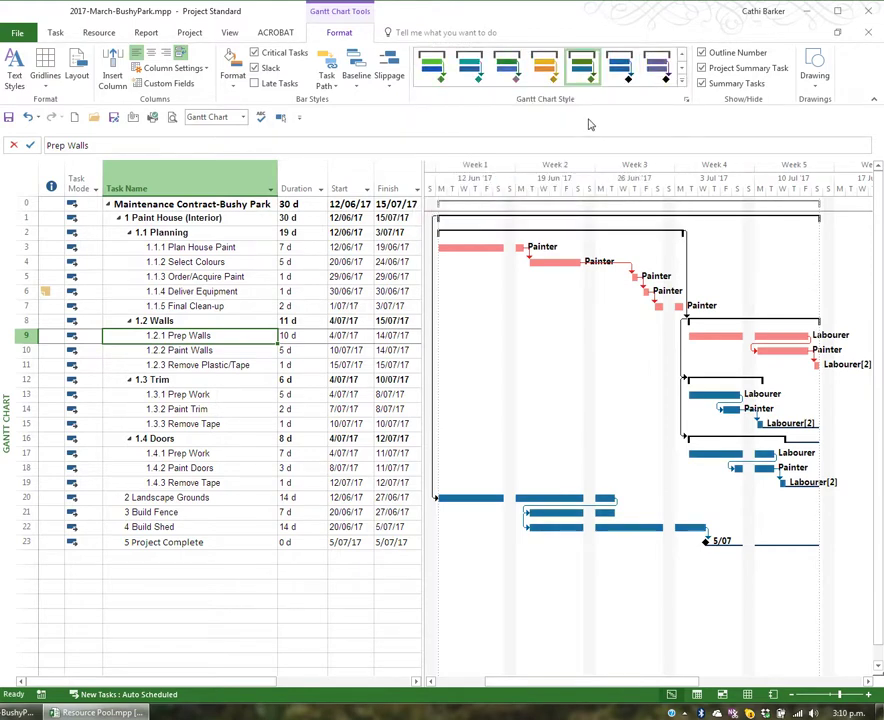
pyautogui.click(682, 86)
pyautogui.click(655, 170)
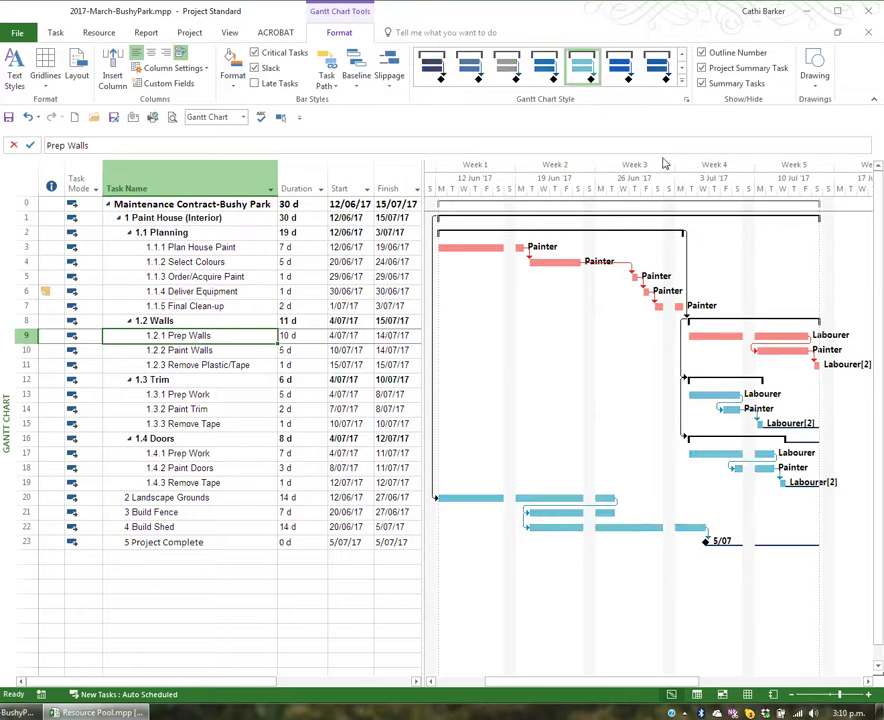
pyautogui.click(682, 86)
pyautogui.click(515, 118)
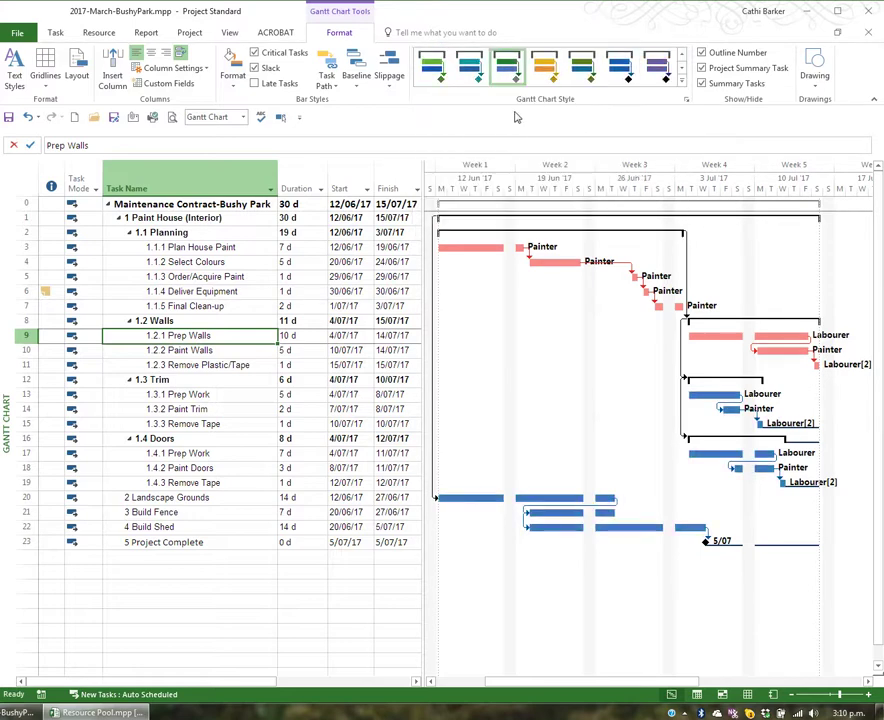
# - Turn off the Critical Tasks and Slack bar formatting and apply the orange scheduling style to the Gantt chart
pyautogui.click(255, 53)
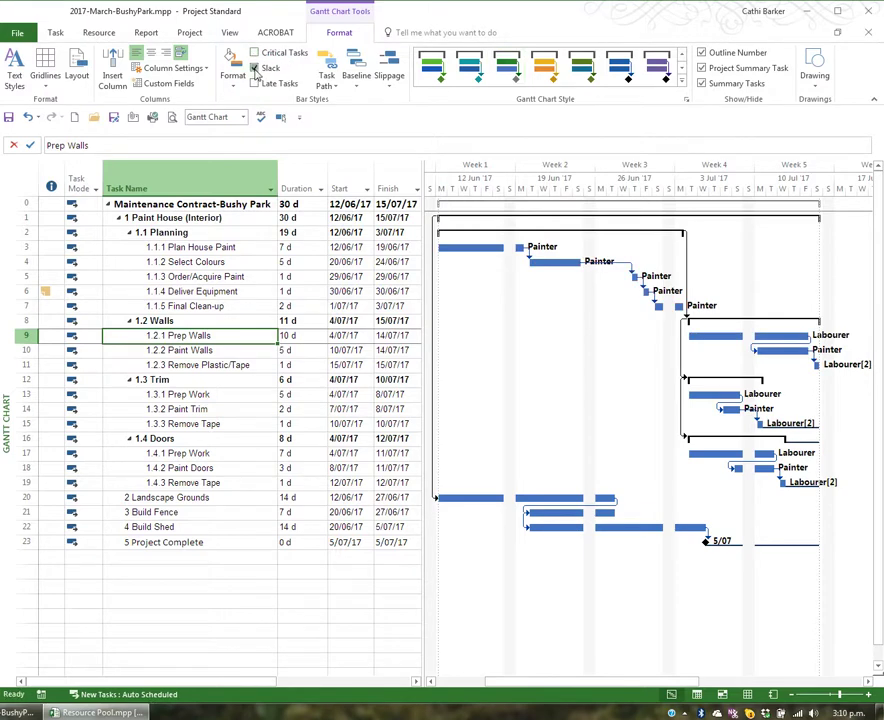
pyautogui.click(681, 83)
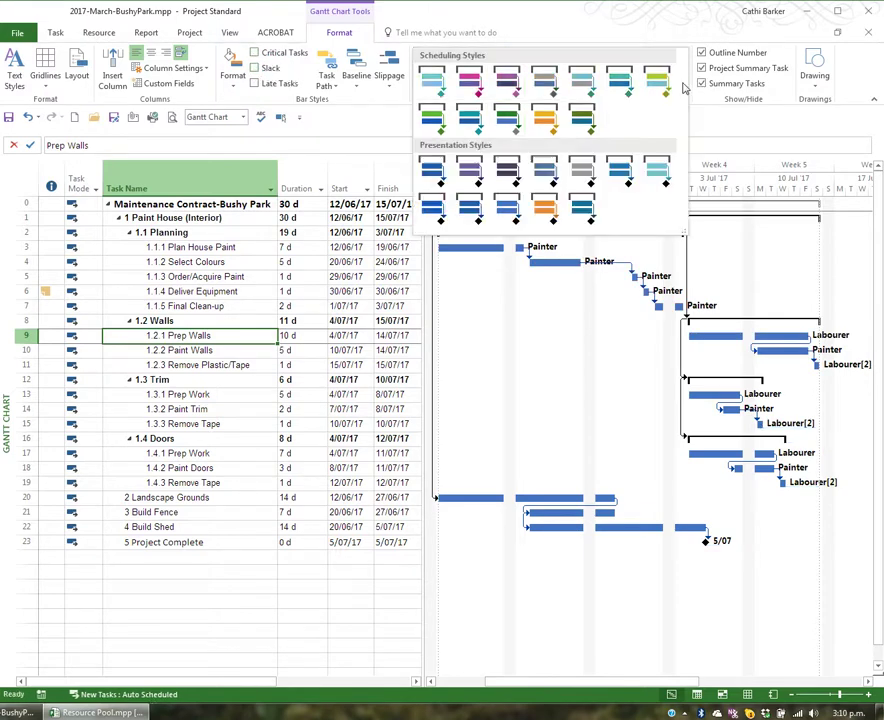
pyautogui.click(544, 119)
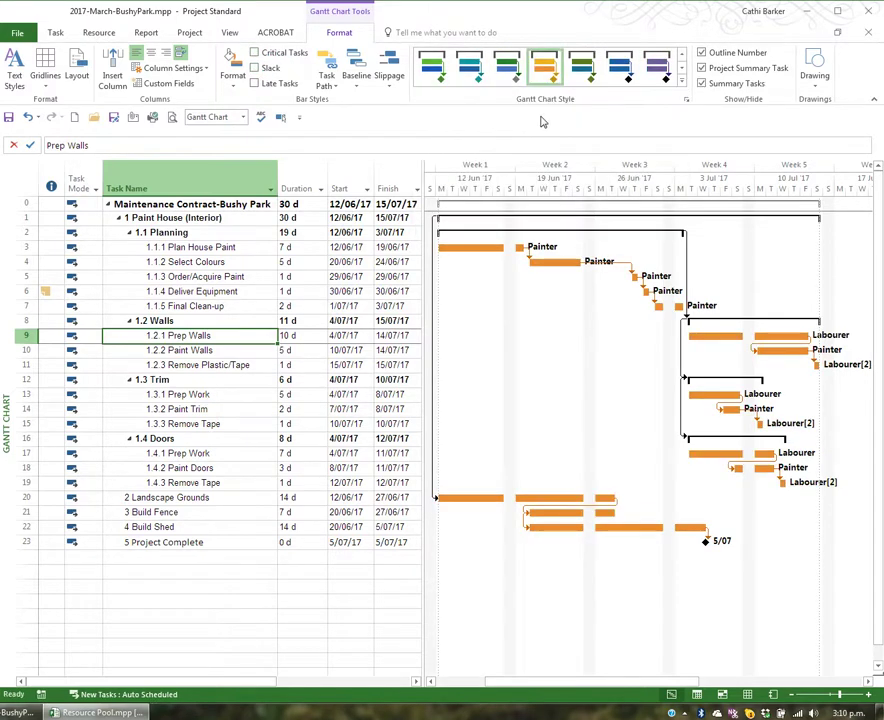
# - Try the dark purple and light blue scheduling styles and the first blue presentation style on the Gantt chart
pyautogui.click(683, 84)
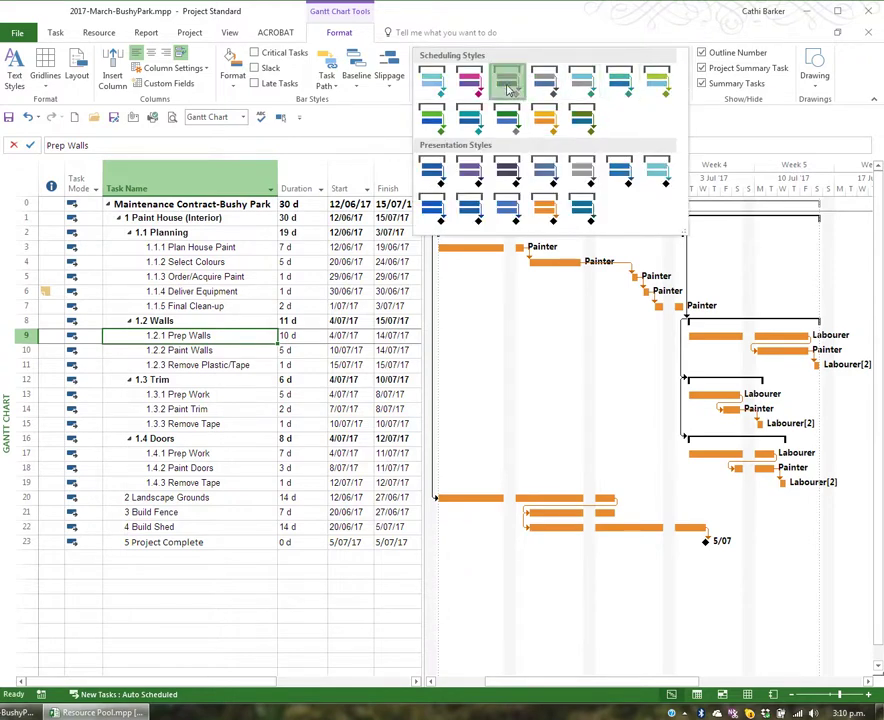
pyautogui.click(509, 87)
pyautogui.click(681, 84)
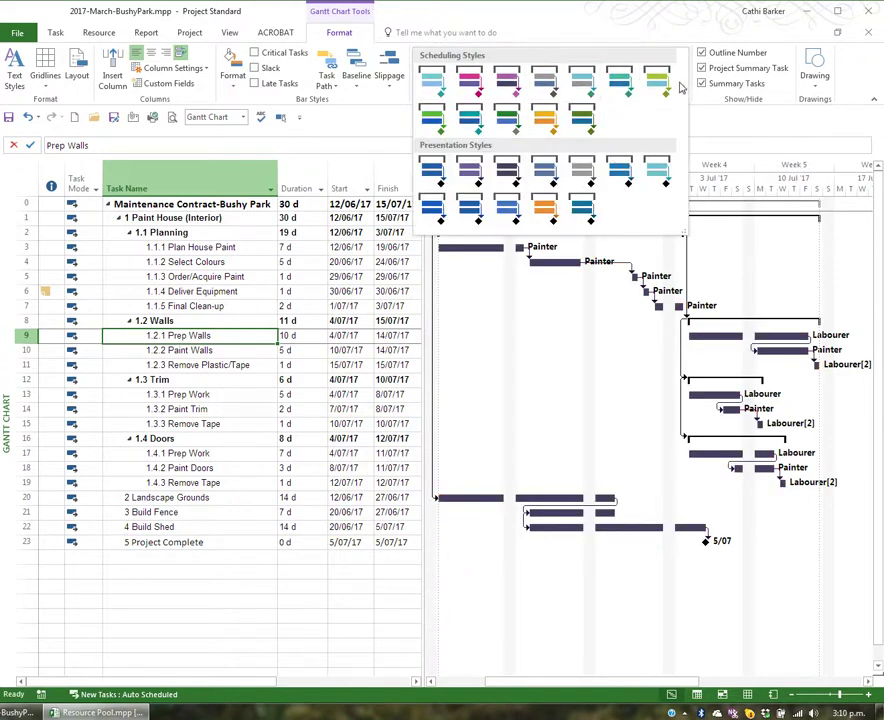
pyautogui.click(443, 90)
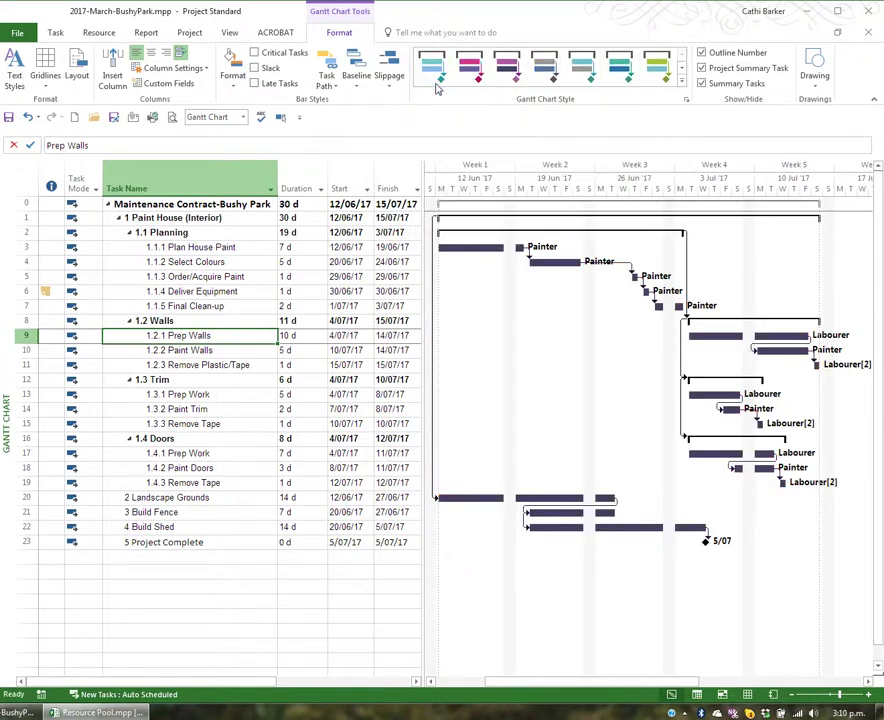
pyautogui.click(683, 85)
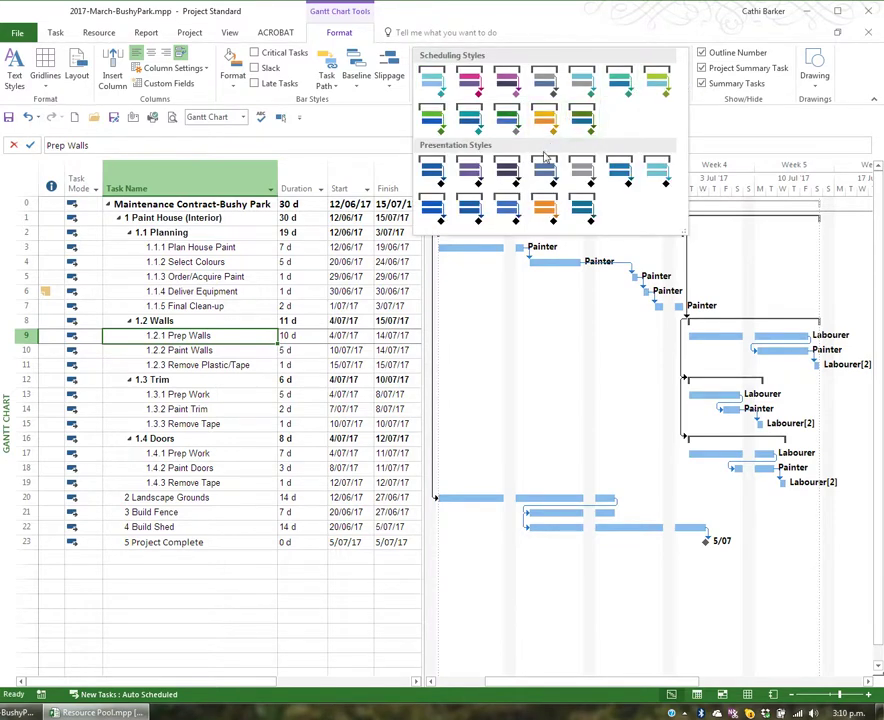
pyautogui.click(433, 172)
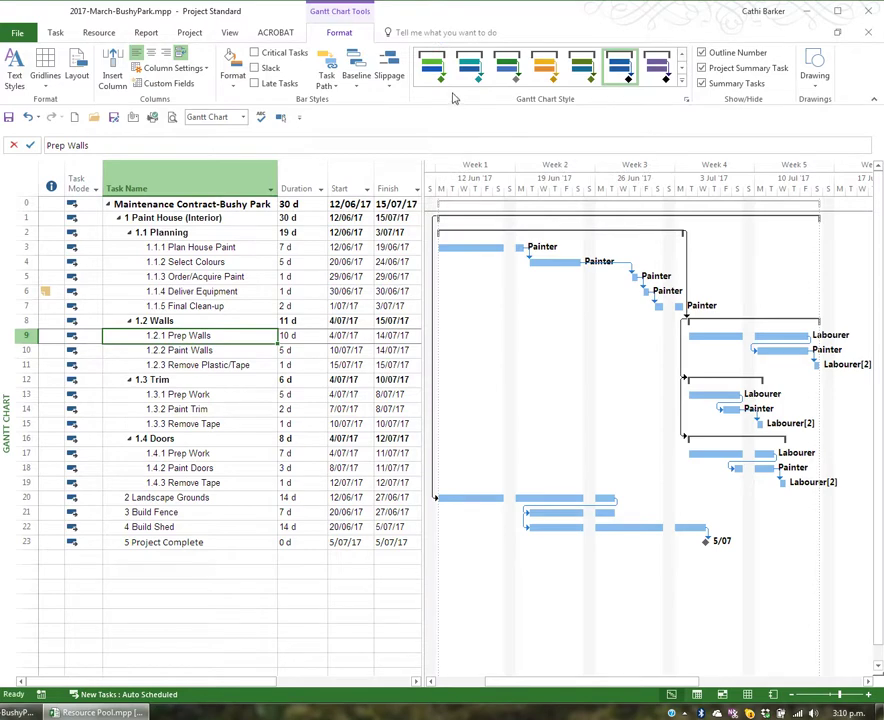
# - Apply the dark purple presentation style to the Gantt chart and turn on Critical Tasks highlighting
pyautogui.click(682, 81)
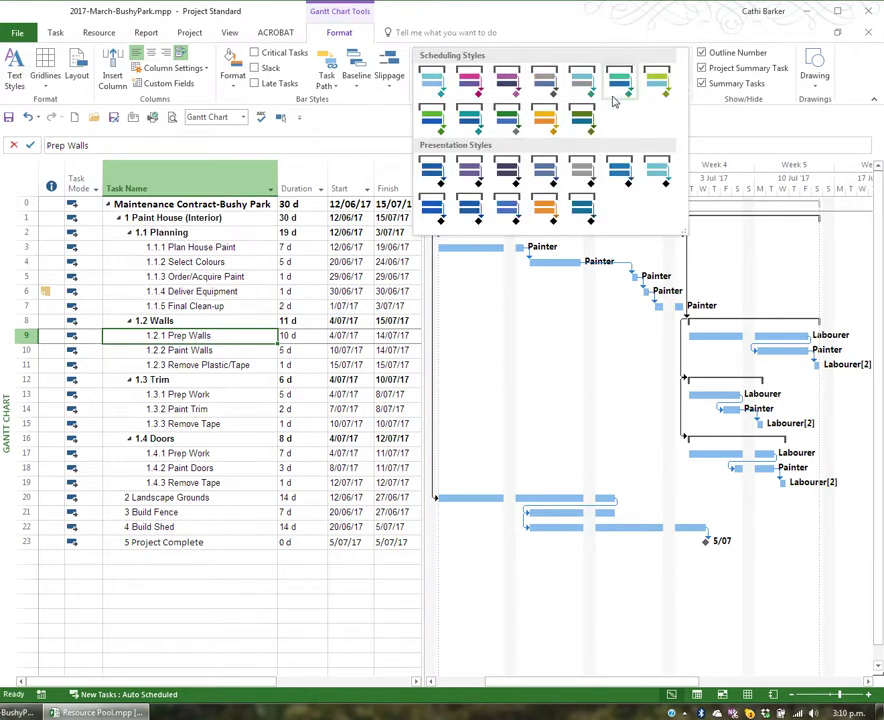
pyautogui.click(452, 175)
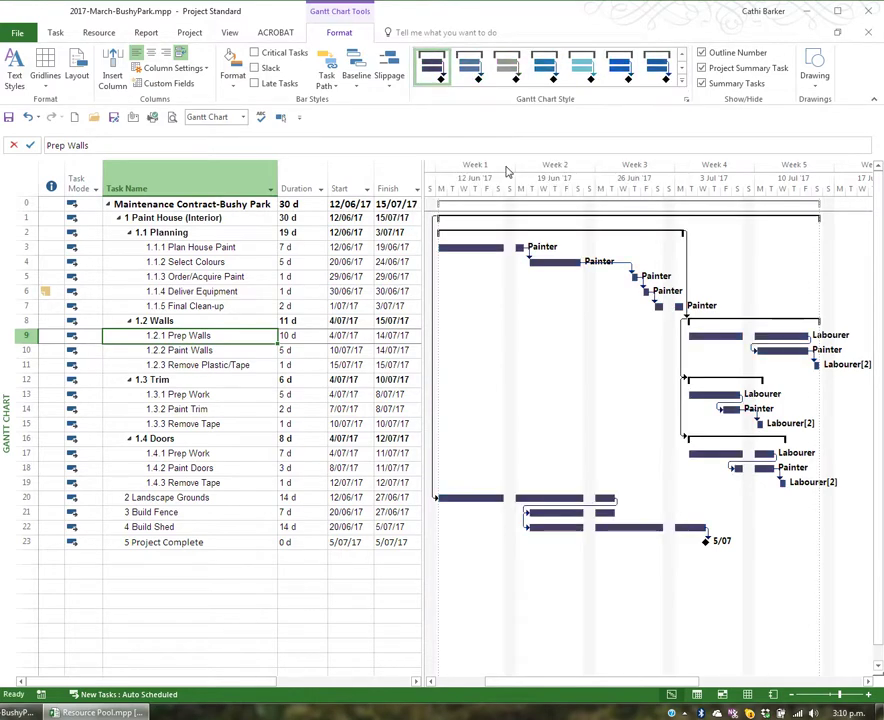
pyautogui.click(254, 53)
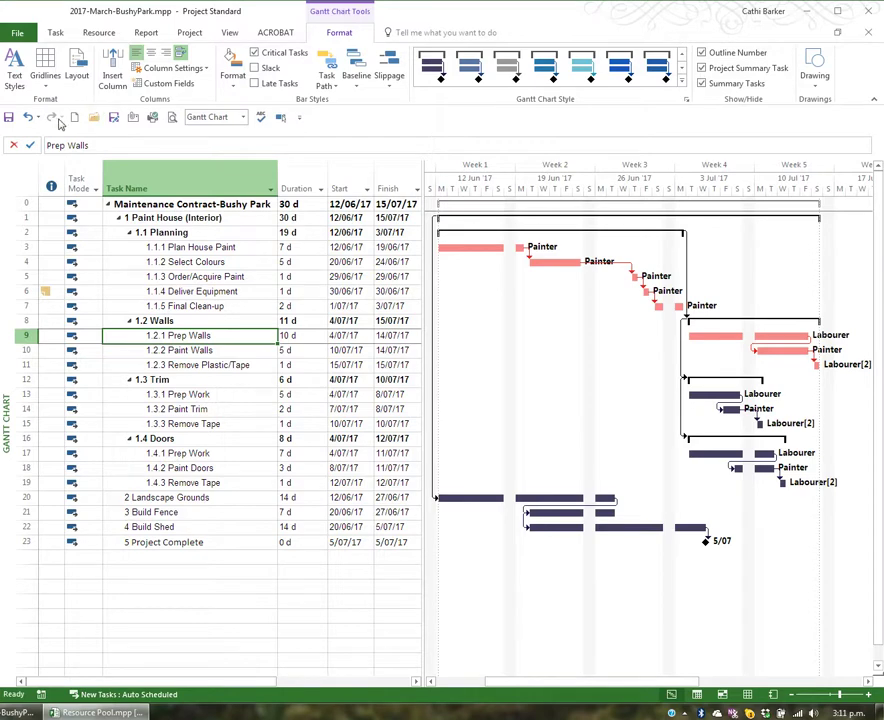
# - Set the text style for Summary Tasks to Arial, Bold, size 12
pyautogui.click(16, 72)
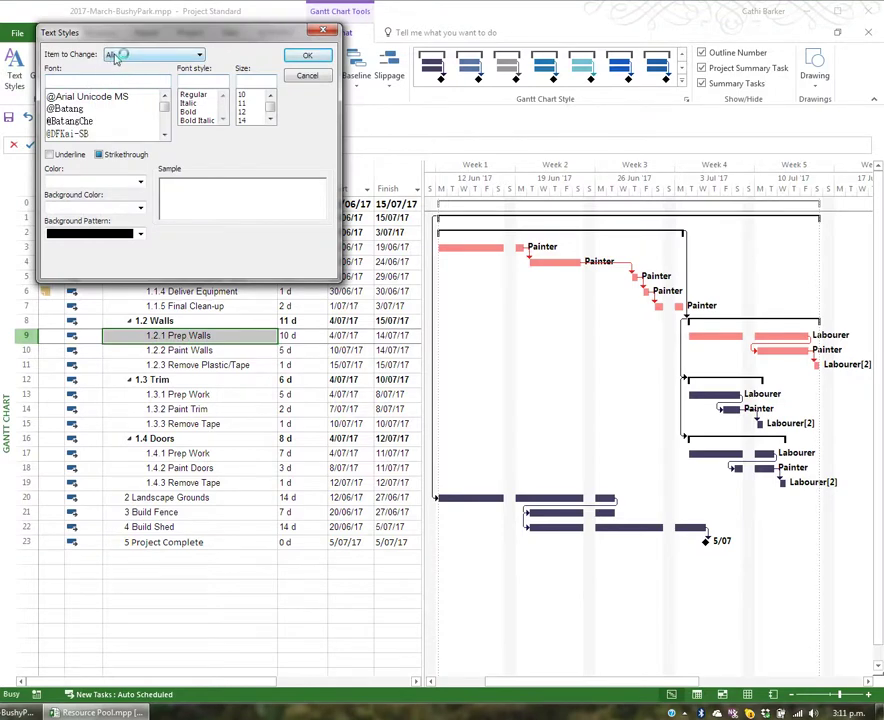
pyautogui.click(199, 55)
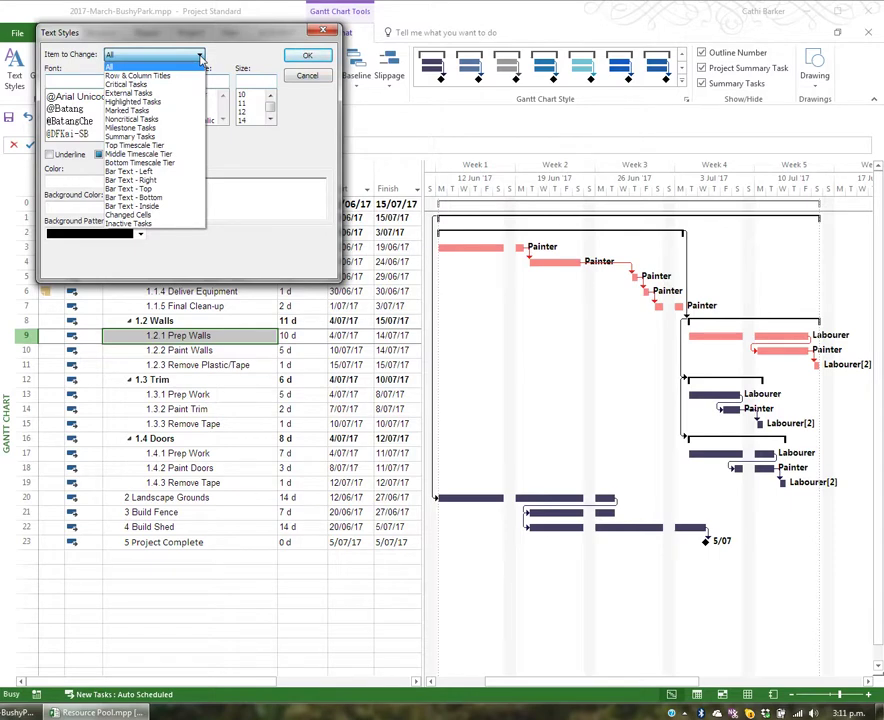
pyautogui.click(151, 138)
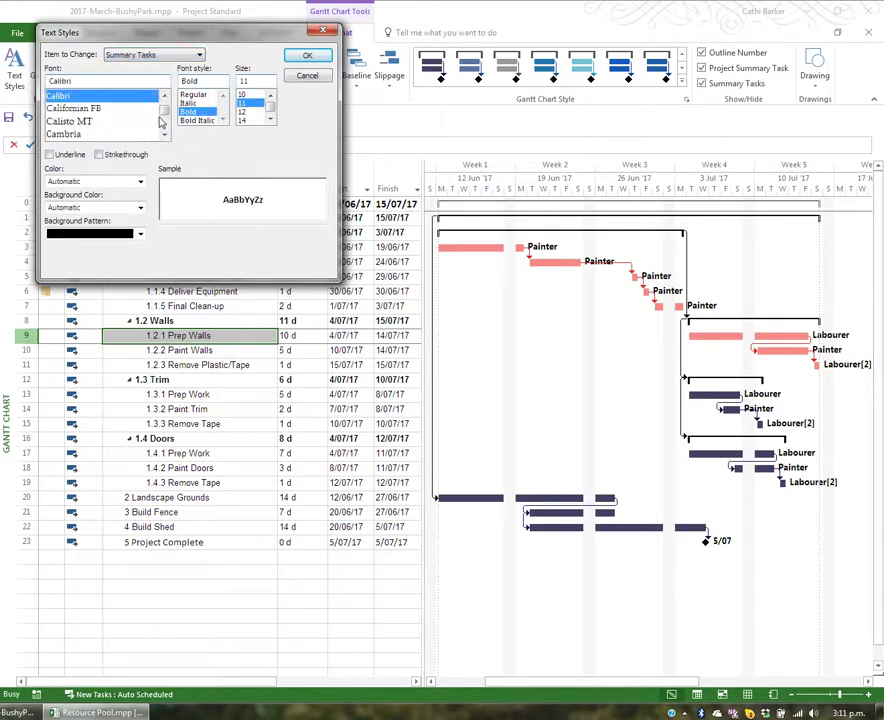
pyautogui.moveTo(163, 111); pyautogui.dragTo(165, 108)
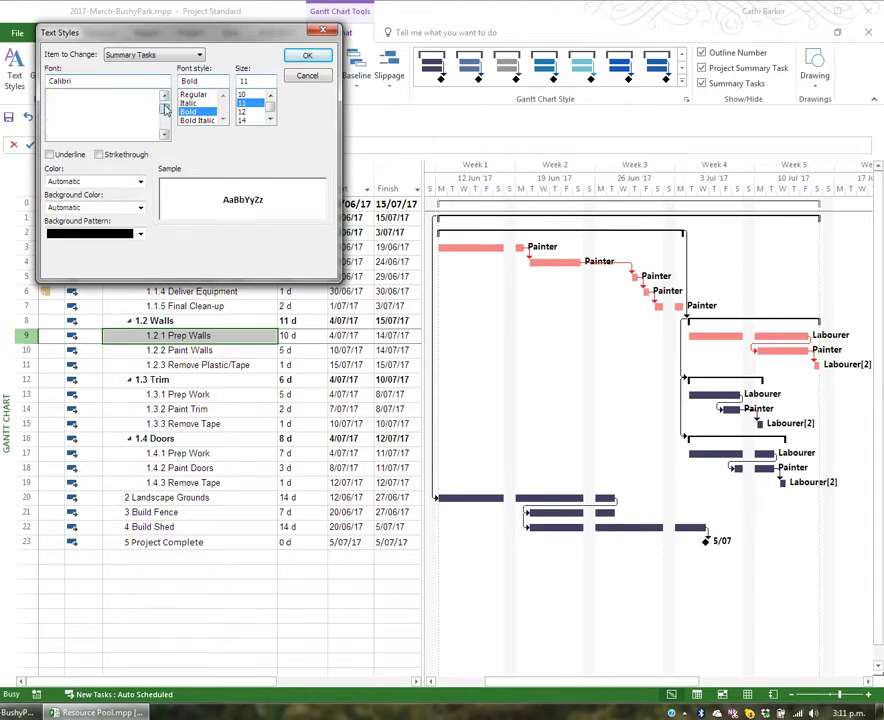
pyautogui.click(165, 97)
pyautogui.click(165, 97)
pyautogui.click(165, 136)
pyautogui.click(165, 136)
pyautogui.click(165, 136)
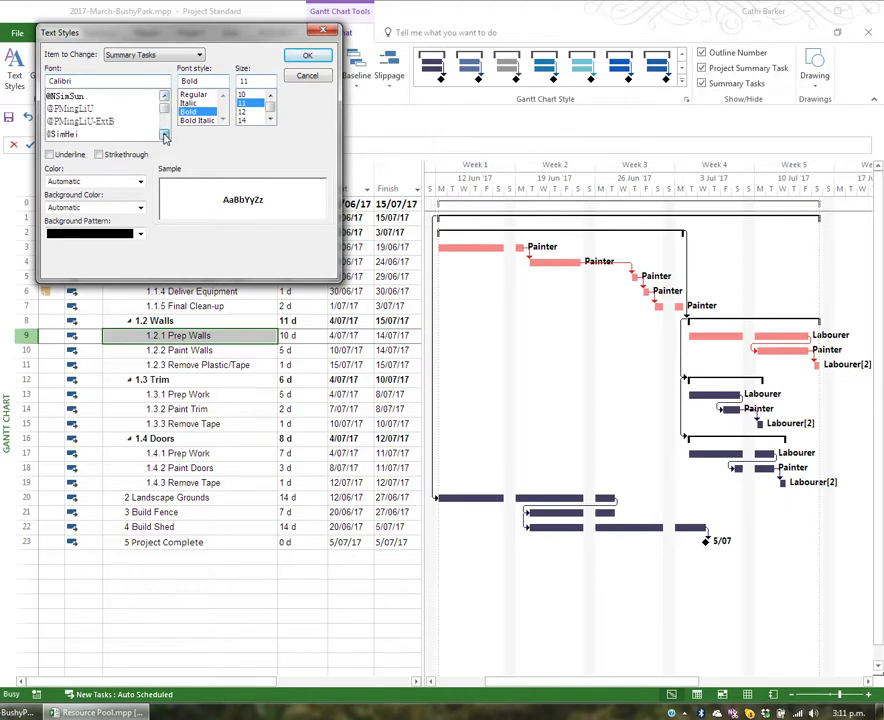
pyautogui.click(165, 136)
pyautogui.click(165, 136)
pyautogui.click(165, 136)
pyautogui.click(165, 136)
pyautogui.click(165, 136)
pyautogui.click(165, 136)
pyautogui.click(165, 136)
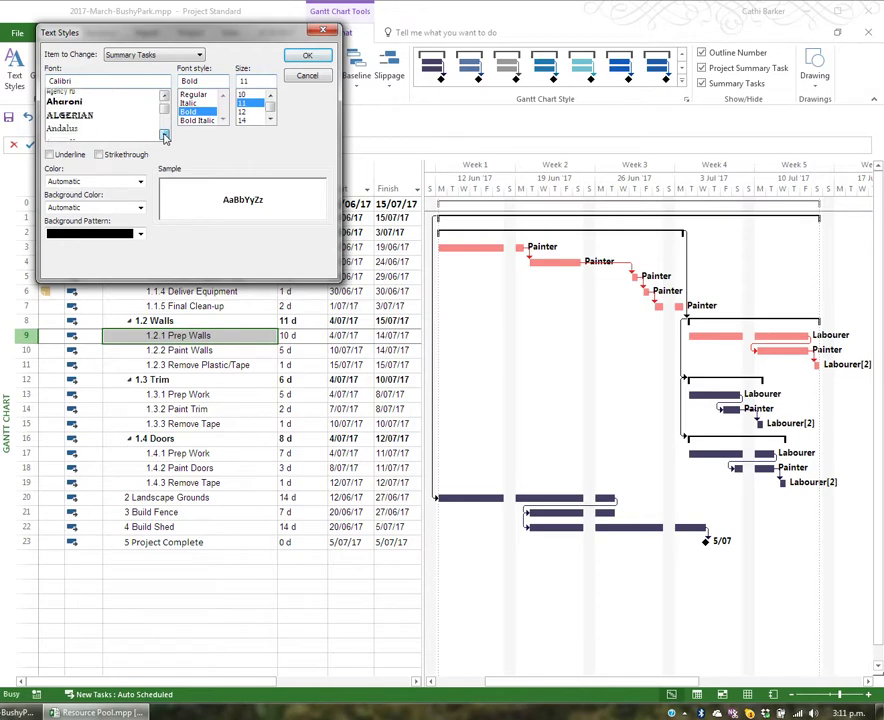
pyautogui.click(165, 136)
pyautogui.click(165, 136)
pyautogui.click(165, 136)
pyautogui.click(165, 136)
pyautogui.click(165, 136)
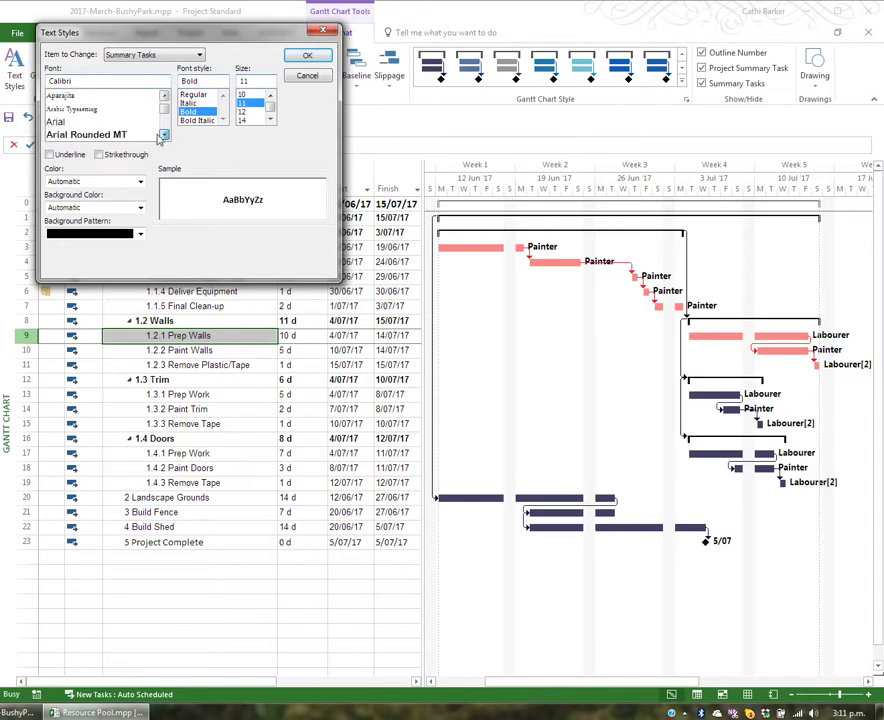
pyautogui.click(165, 136)
pyautogui.click(165, 136)
pyautogui.click(56, 95)
pyautogui.click(189, 111)
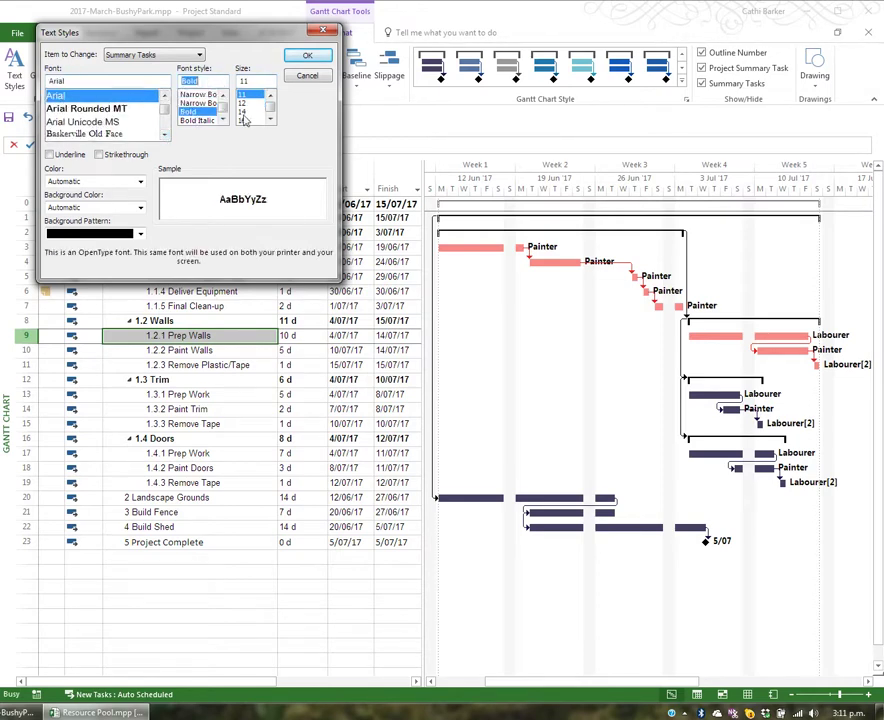
pyautogui.click(242, 103)
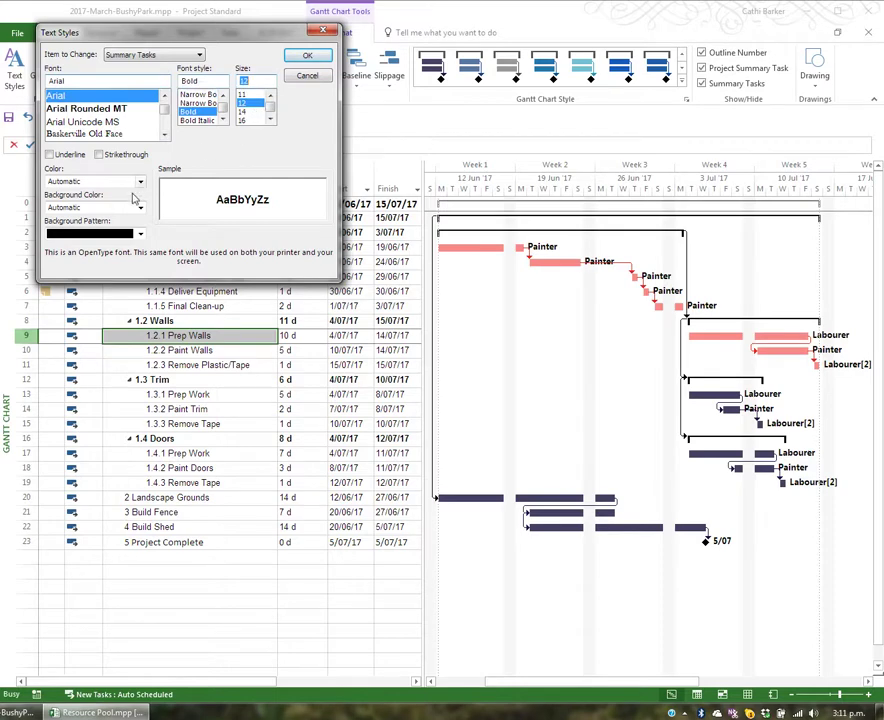
# - Apply an orange font colour to the Summary Tasks text style, then undo the text style change
pyautogui.click(140, 182)
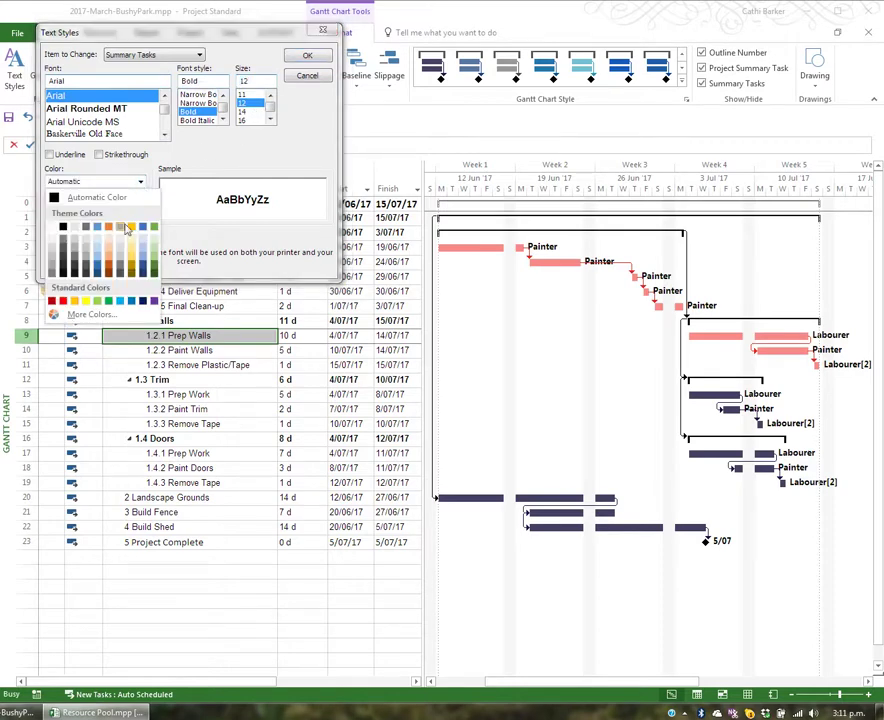
pyautogui.click(121, 227)
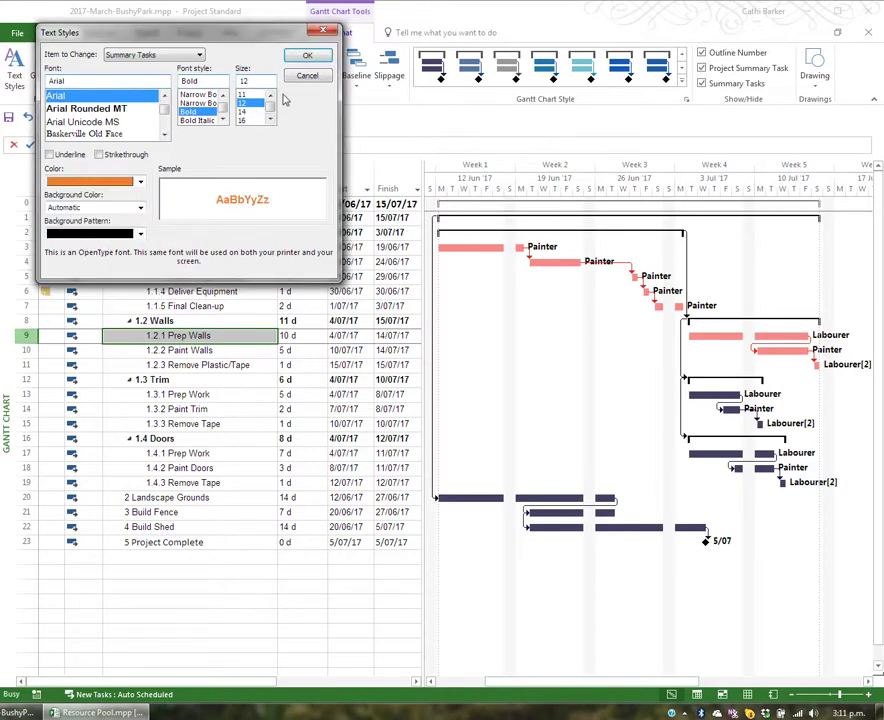
pyautogui.click(307, 55)
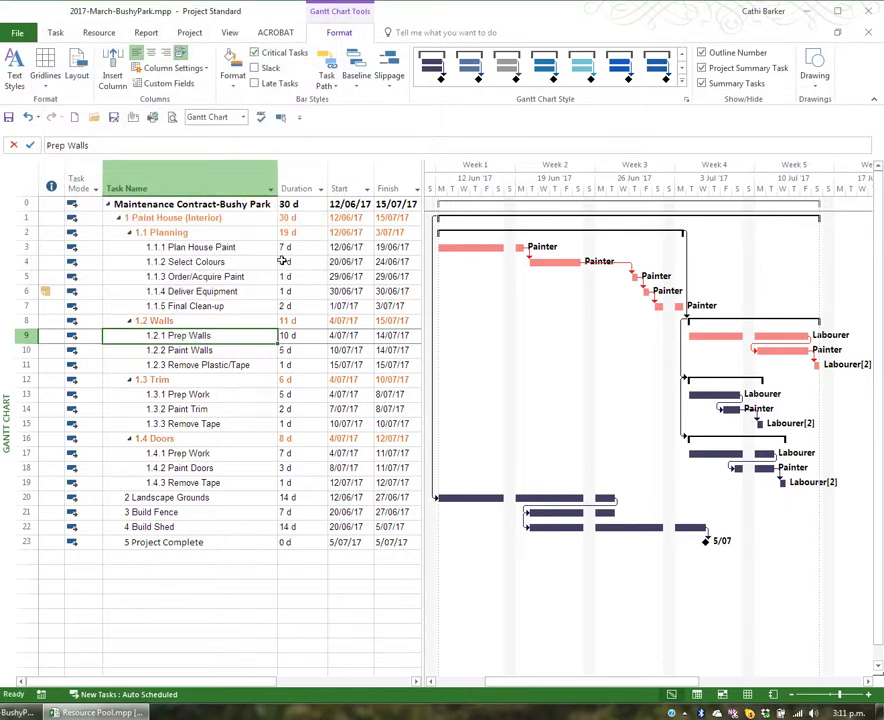
pyautogui.click(29, 119)
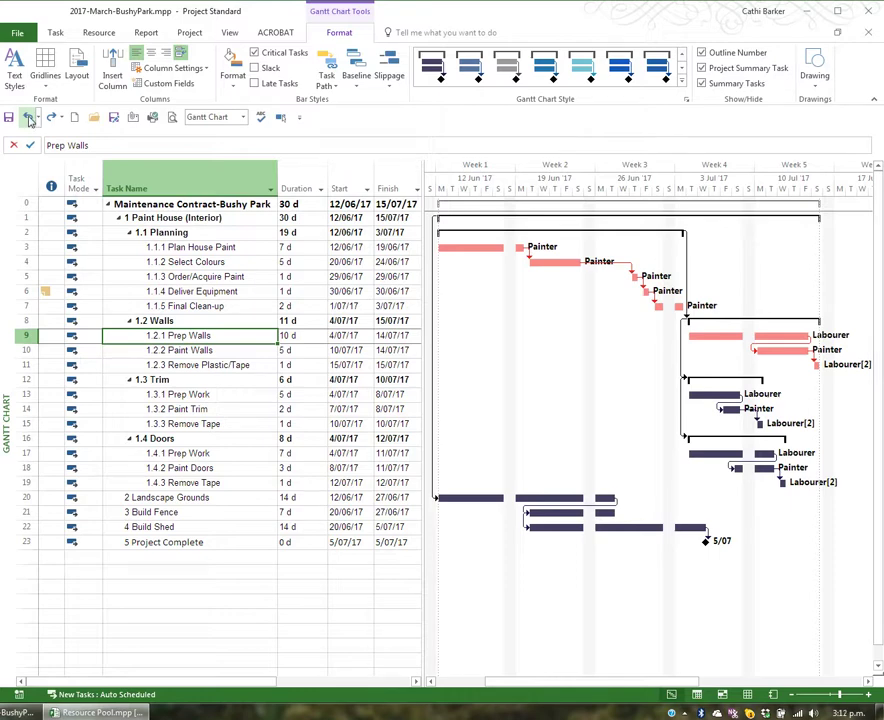
# - Recolour the Project Start gridline on the Gantt chart with one of the standard colours
pyautogui.click(47, 80)
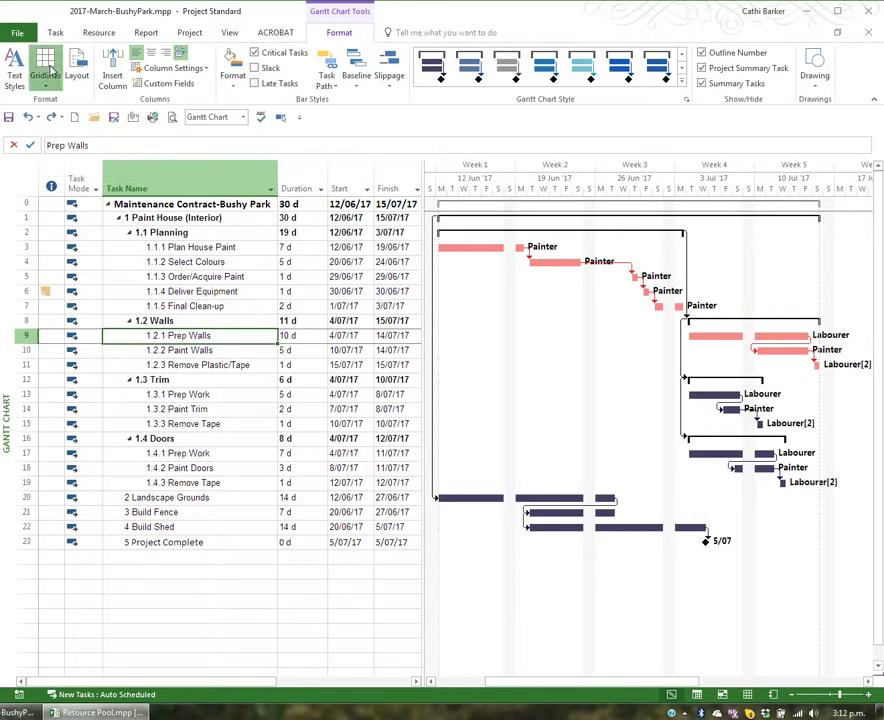
pyautogui.click(69, 100)
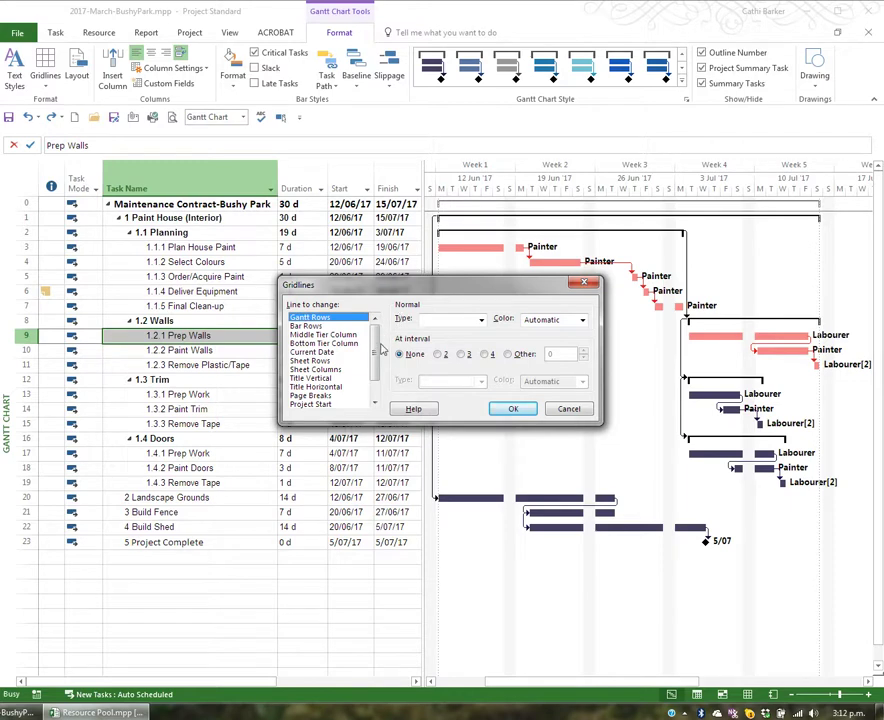
pyautogui.click(321, 405)
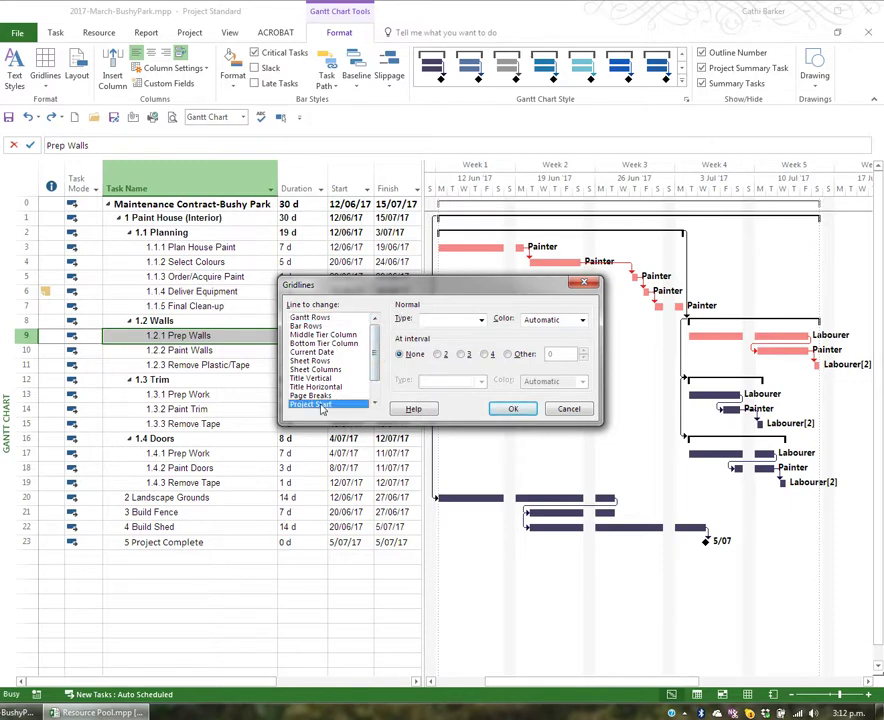
pyautogui.click(584, 320)
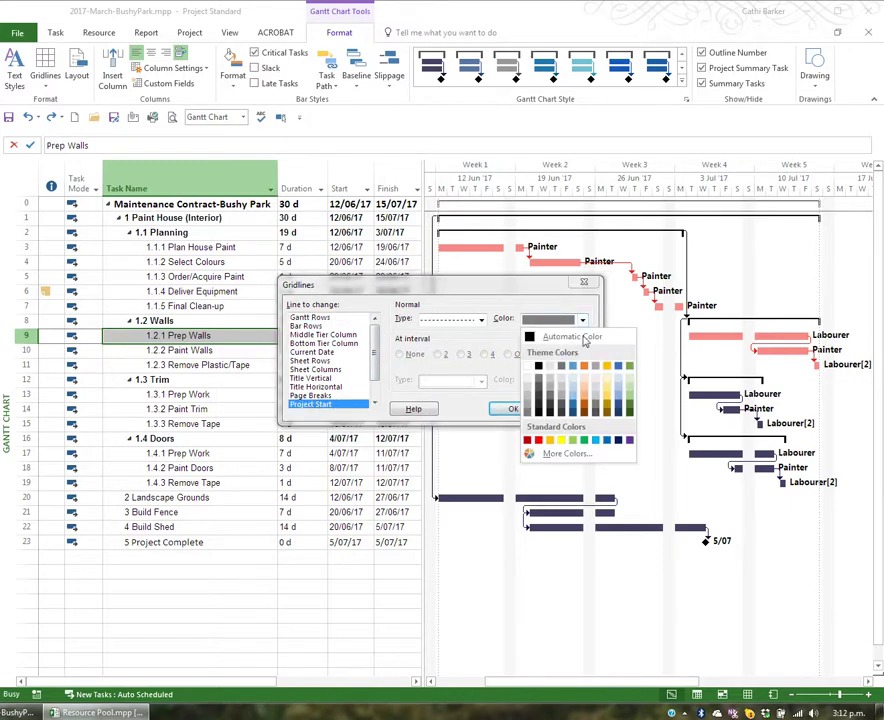
pyautogui.click(549, 444)
pyautogui.click(513, 412)
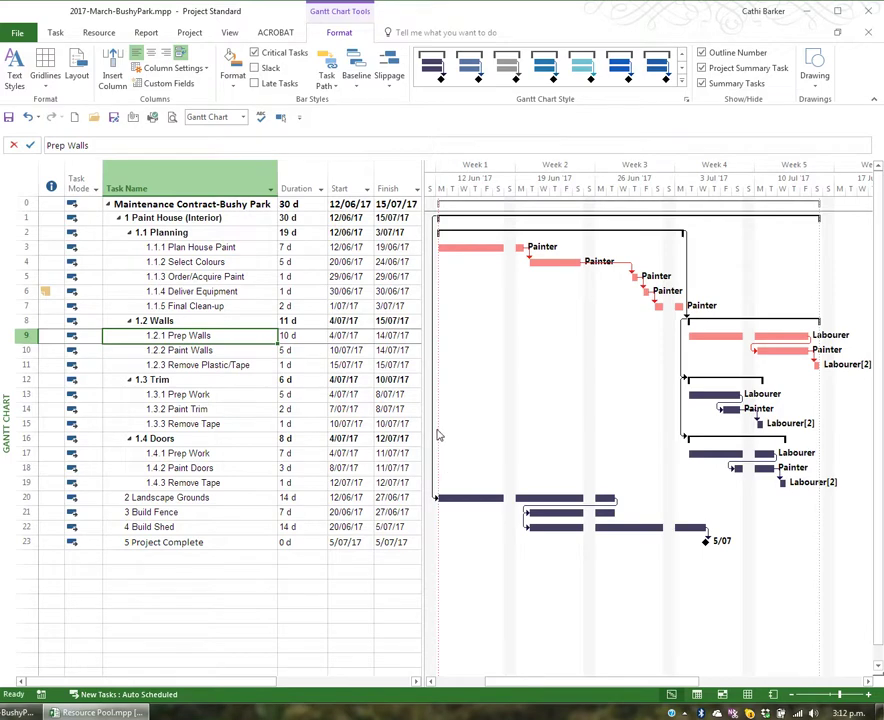
# - Recolour the Project Finish gridline on the Gantt chart with one of the palette colours
pyautogui.click(44, 80)
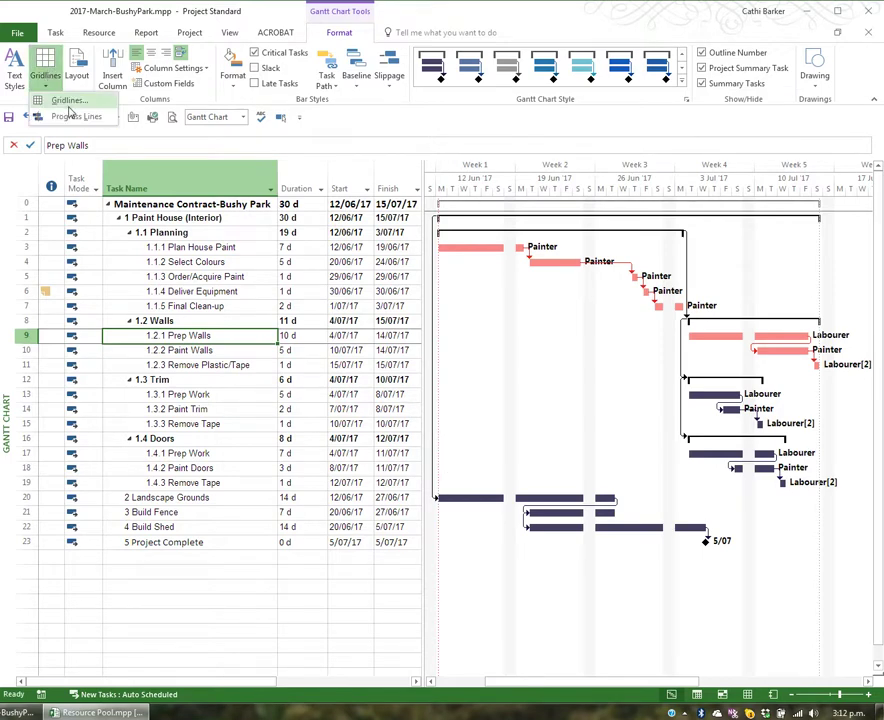
pyautogui.click(72, 104)
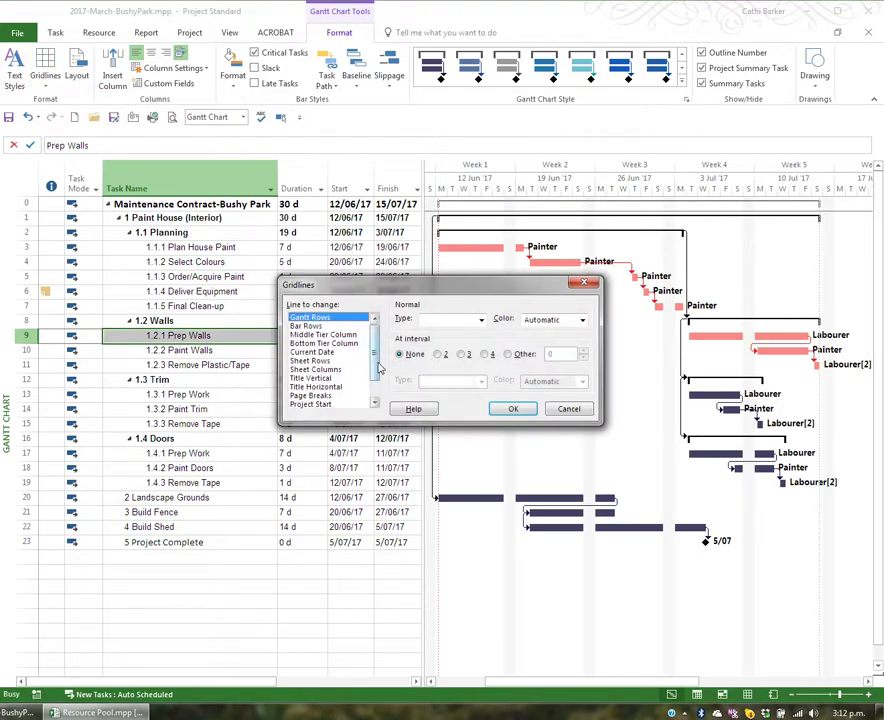
pyautogui.scroll(-1, 378, 380)
pyautogui.click(312, 386)
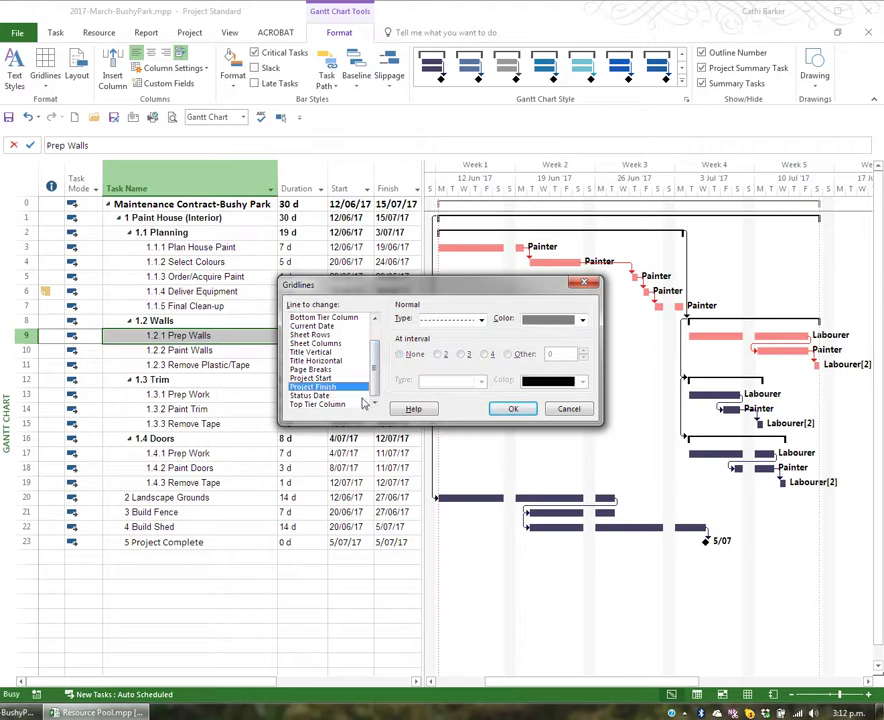
pyautogui.click(582, 319)
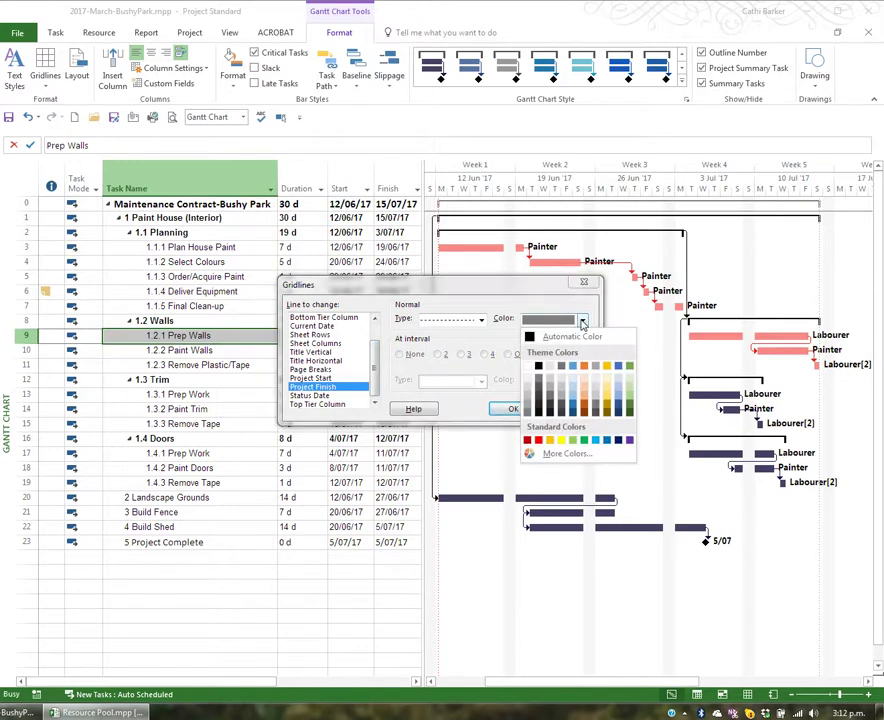
pyautogui.click(629, 408)
pyautogui.click(518, 412)
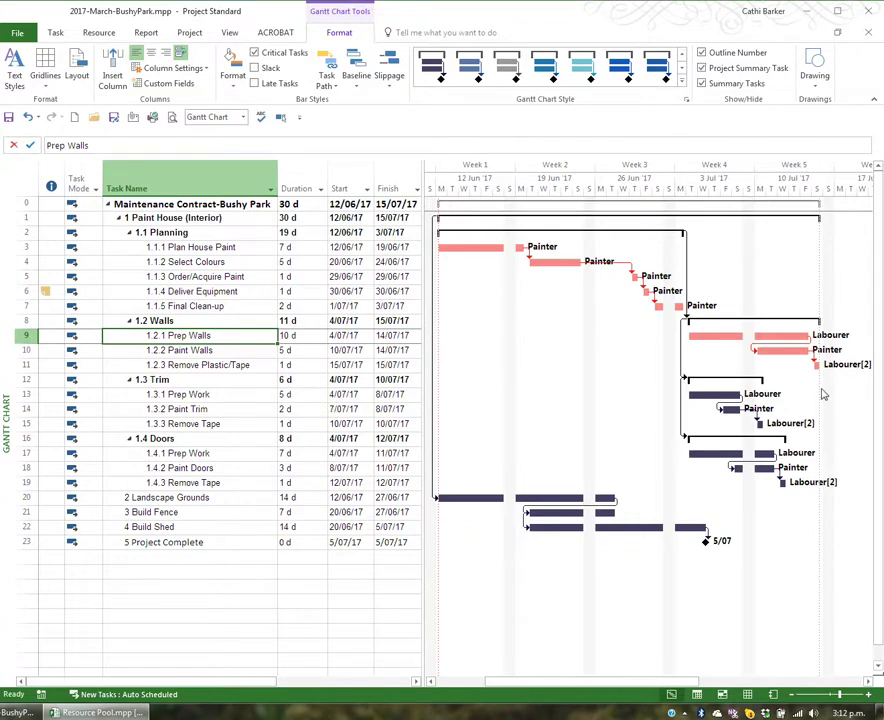
pyautogui.click(44, 64)
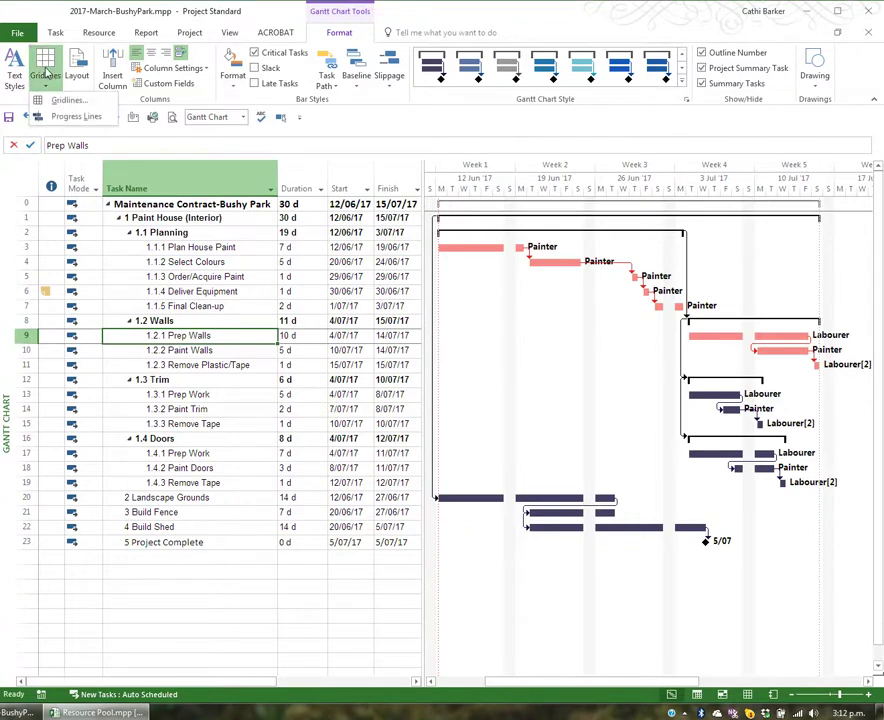
pyautogui.click(68, 102)
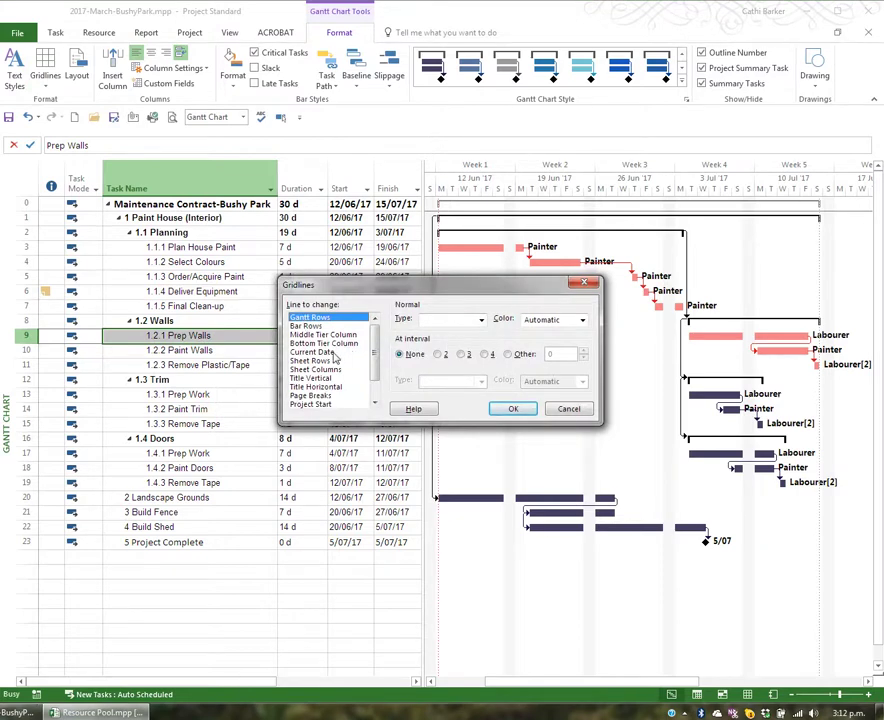
pyautogui.click(568, 409)
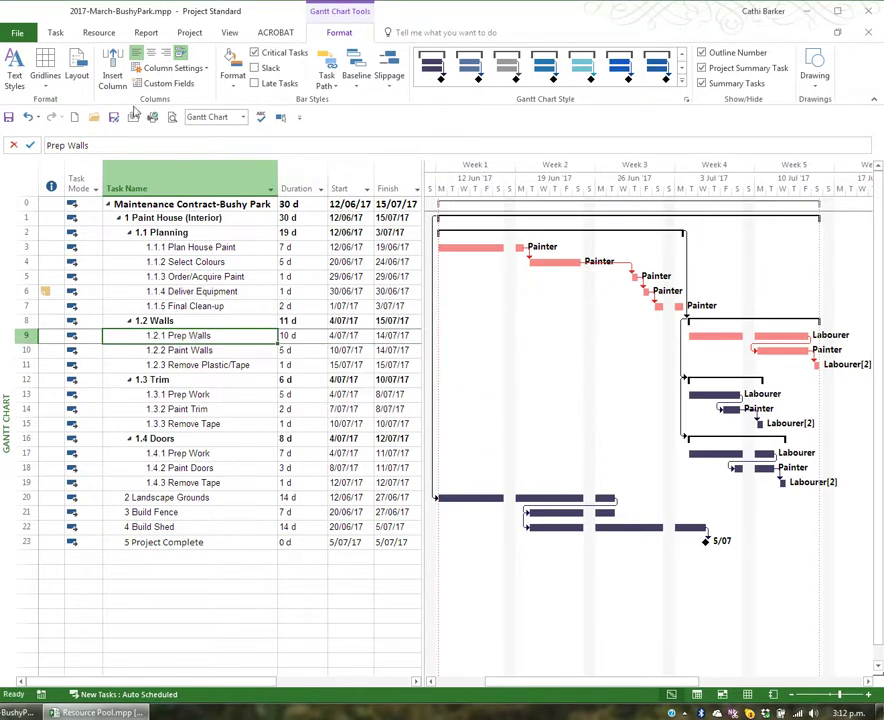
# - Set the Gantt bar layout to date format 28/01/09 and choose the link style without connecting lines
pyautogui.click(78, 75)
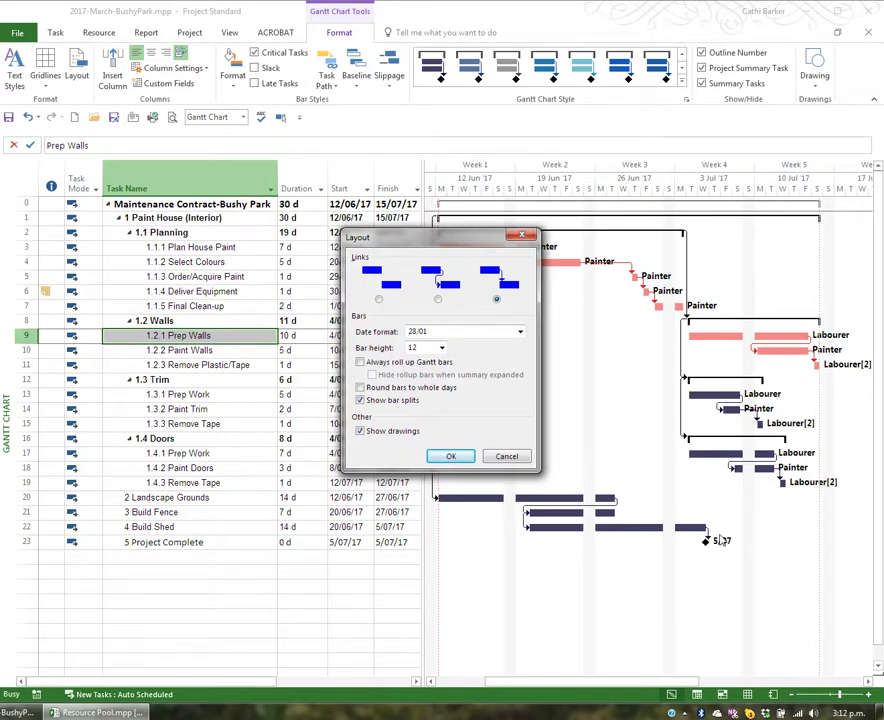
pyautogui.click(520, 332)
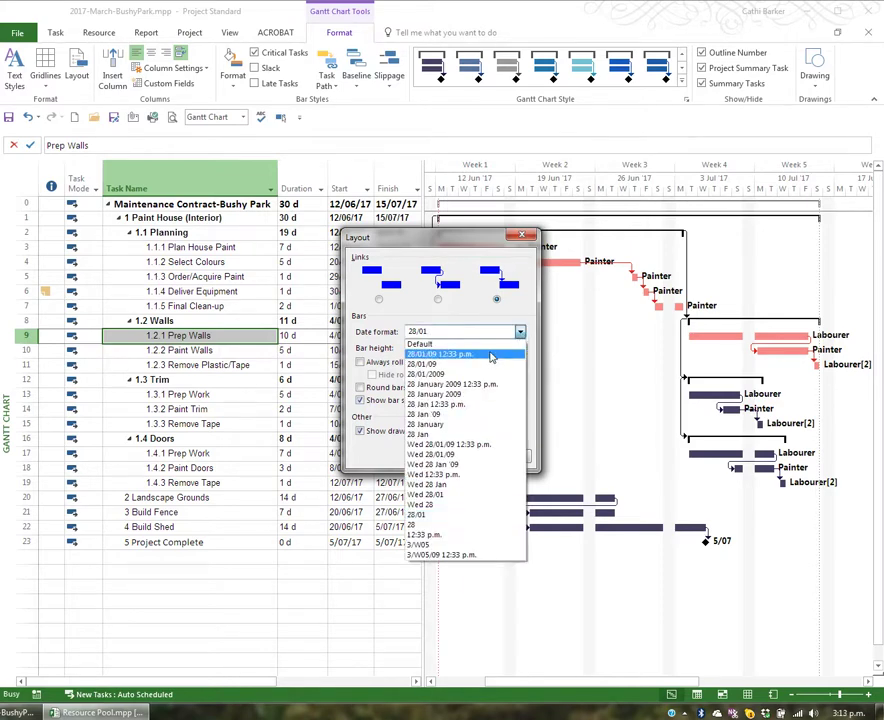
pyautogui.click(489, 365)
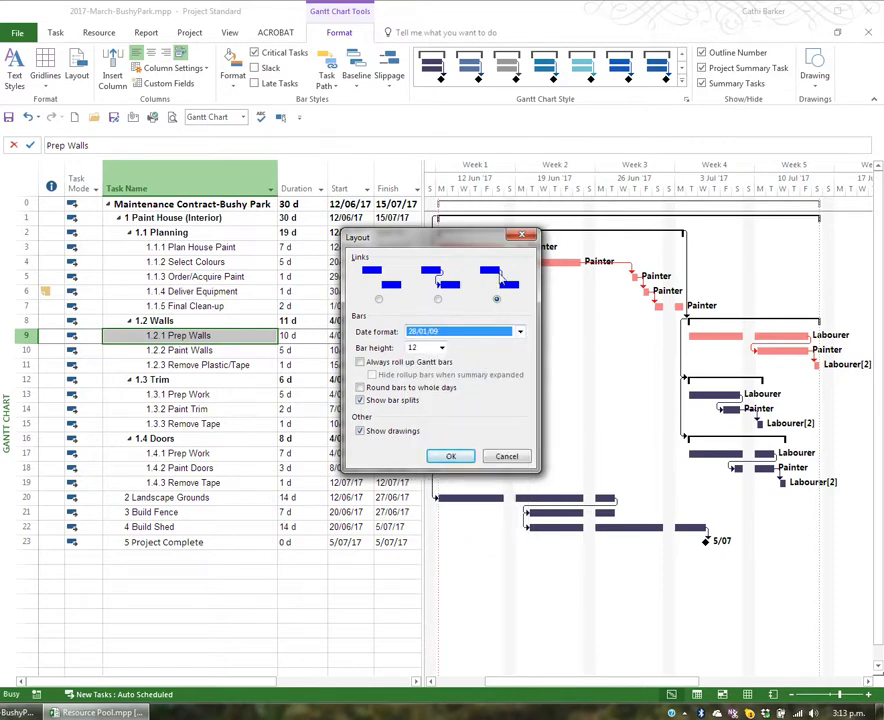
pyautogui.click(379, 300)
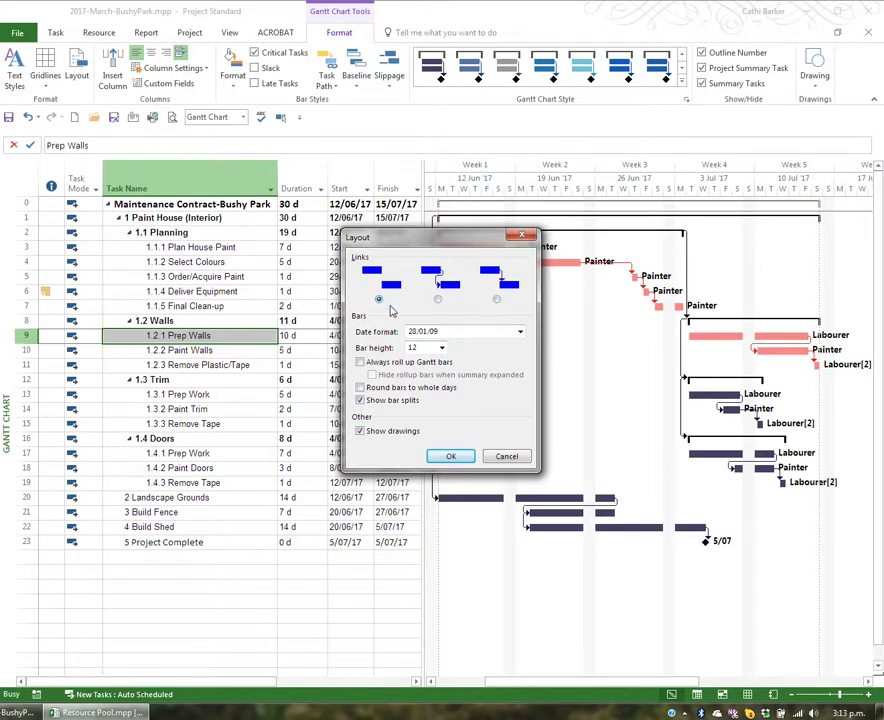
pyautogui.click(452, 458)
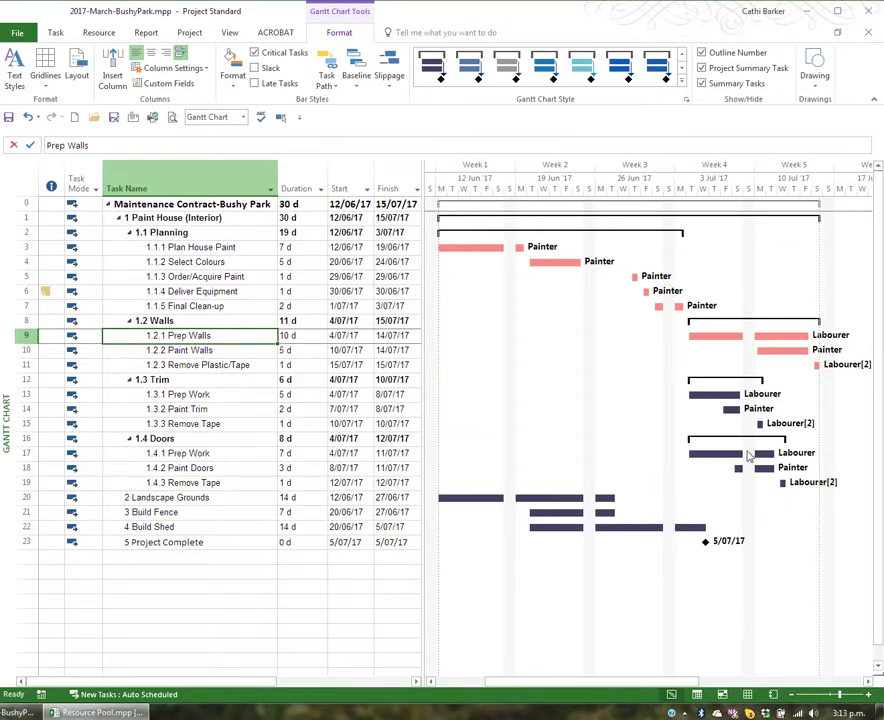
# - Change the Gantt layout's link style to the arrows that enter the successor bar from its side
pyautogui.click(77, 68)
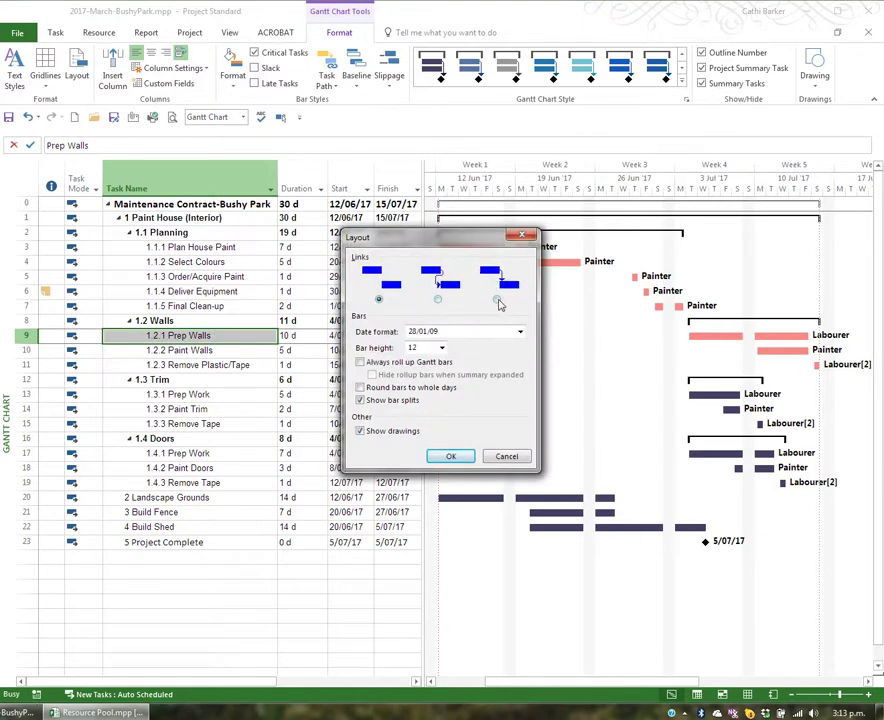
pyautogui.click(438, 300)
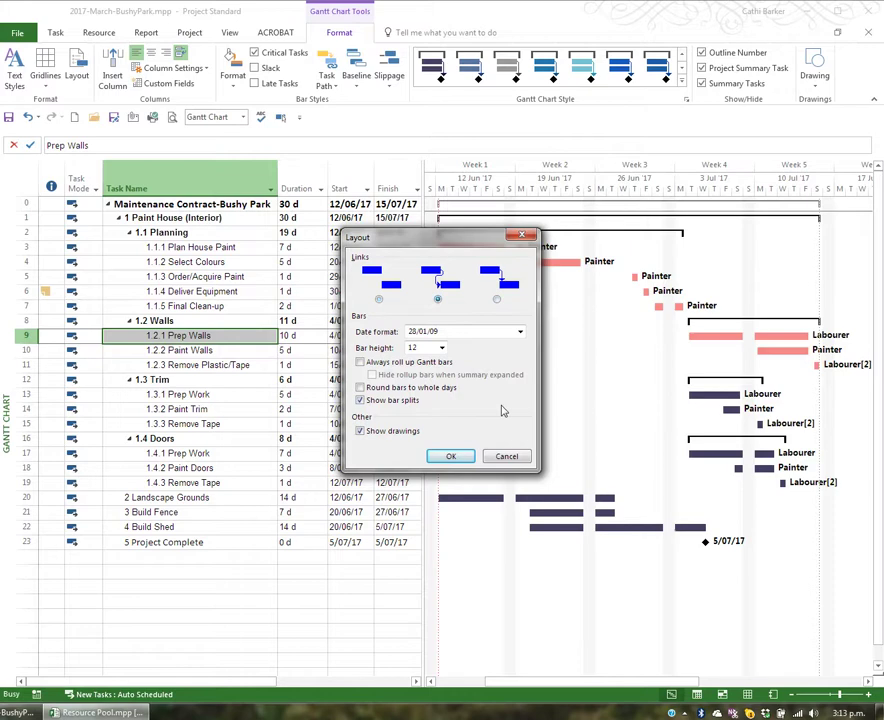
pyautogui.click(451, 457)
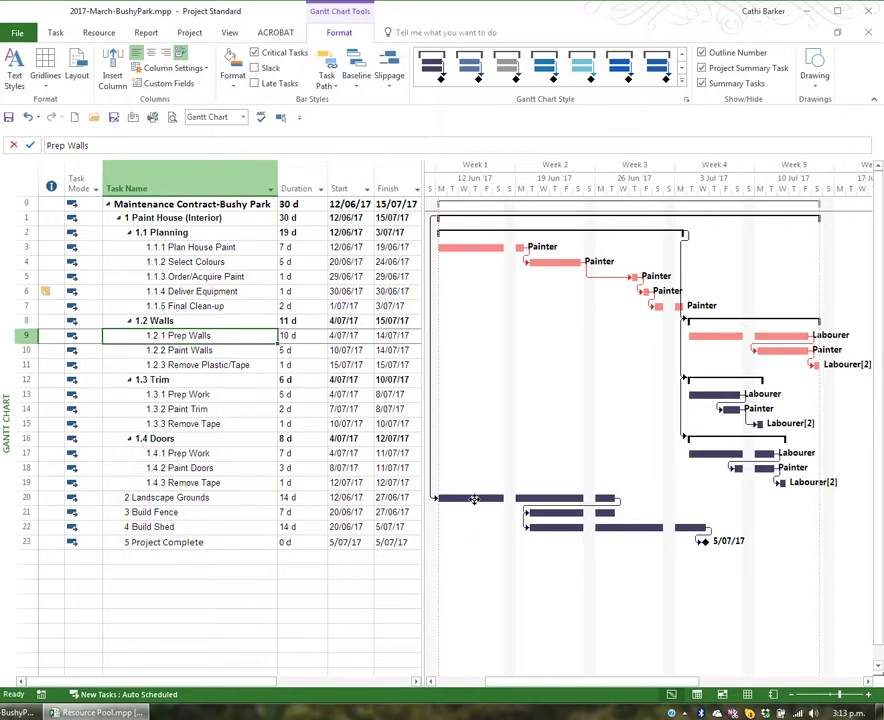
# - In the bar styles, set both the start and end shapes of the Summary bar to the downward-pointing pentagon
pyautogui.moveTo(474, 499)
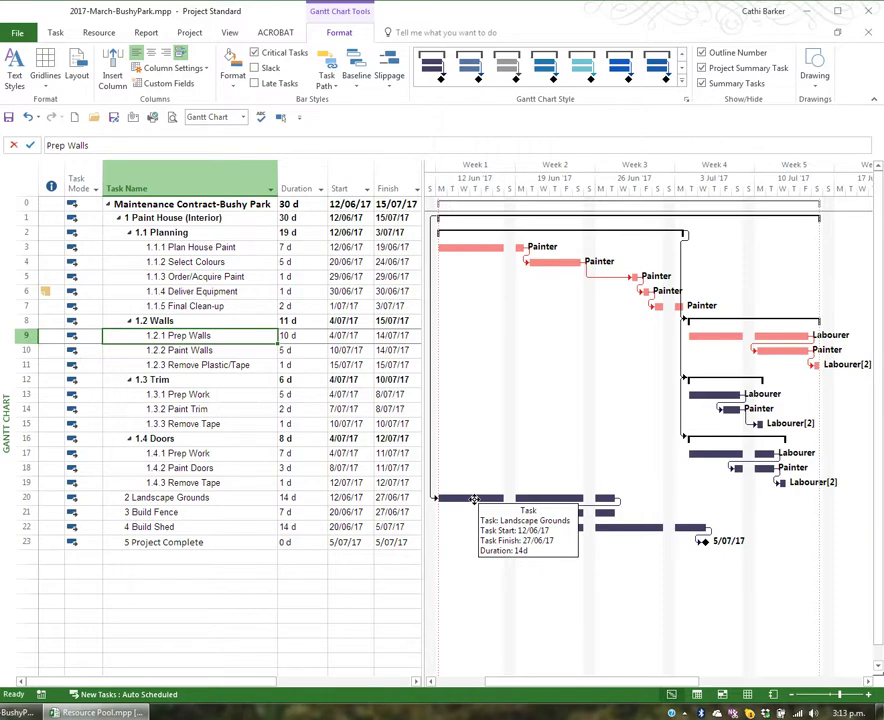
pyautogui.click(236, 82)
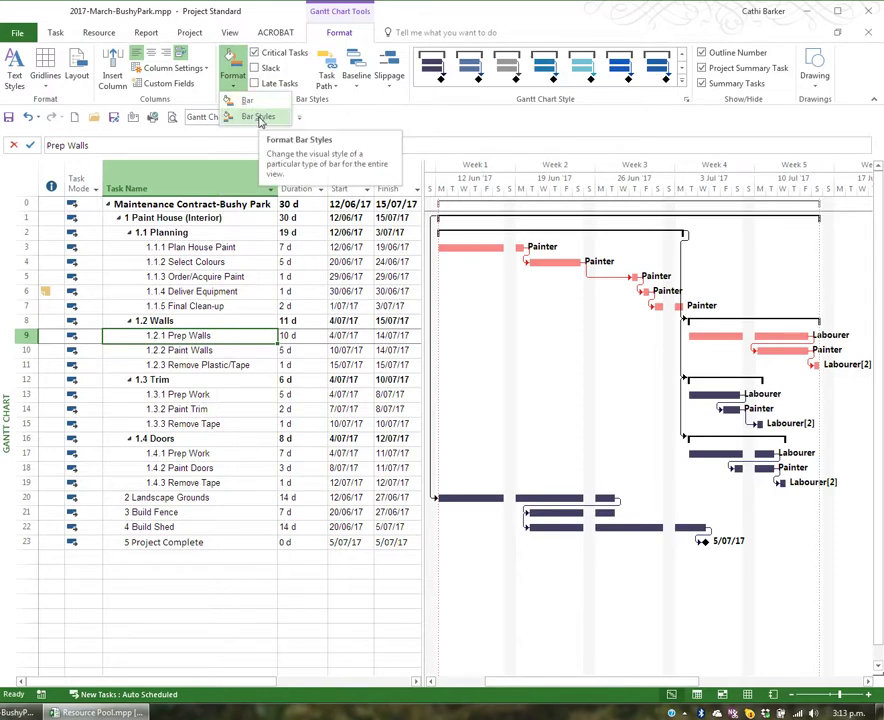
pyautogui.click(258, 118)
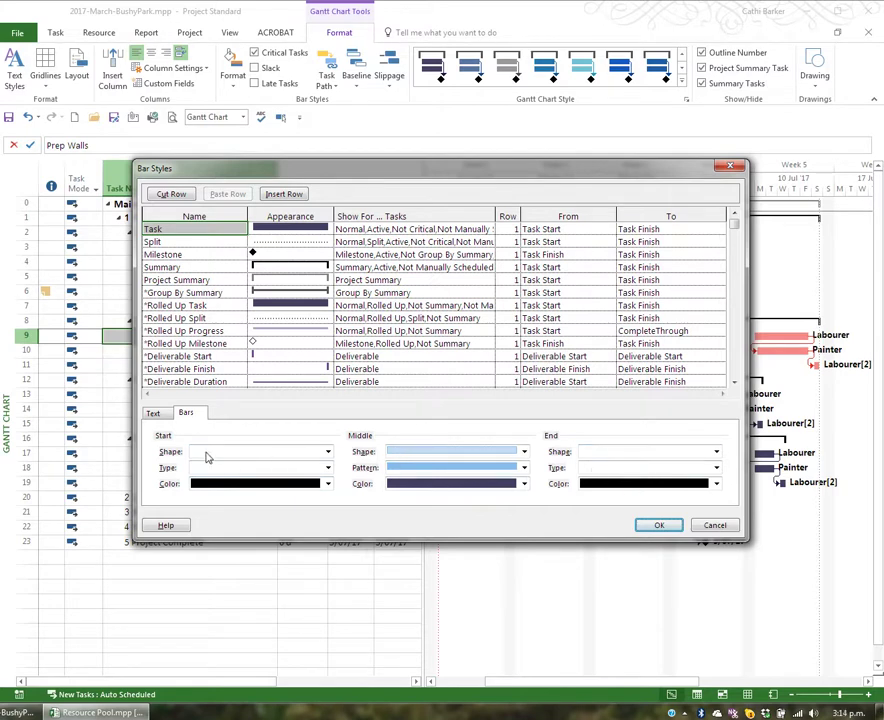
pyautogui.click(153, 413)
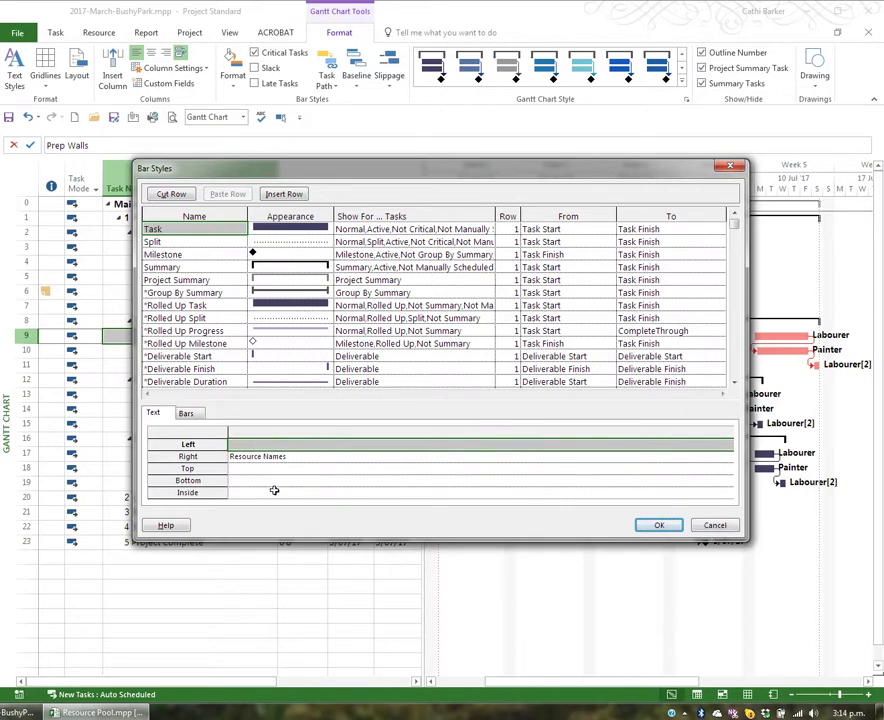
pyautogui.click(188, 413)
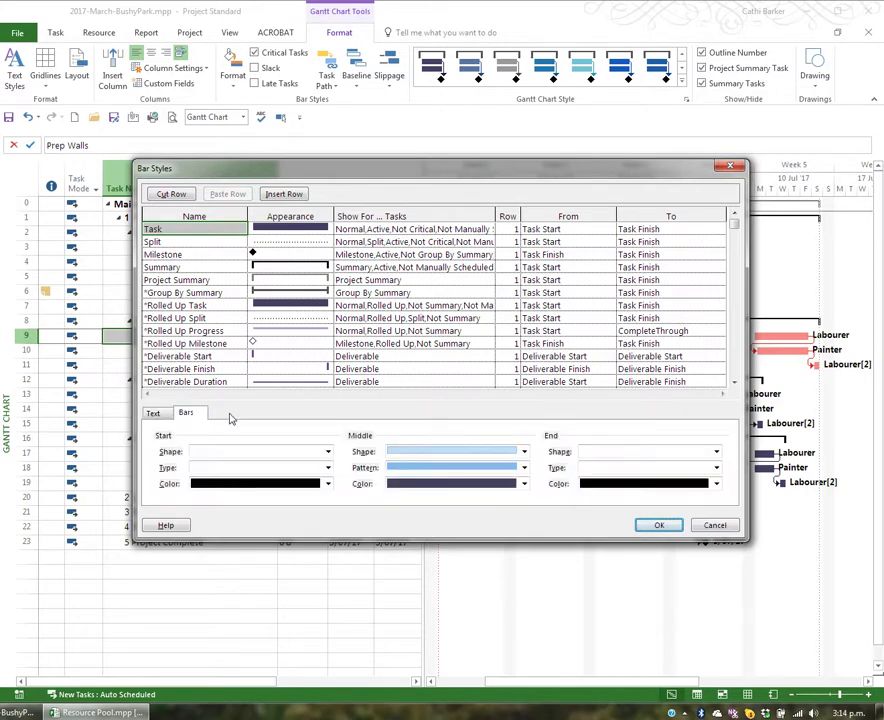
pyautogui.click(203, 267)
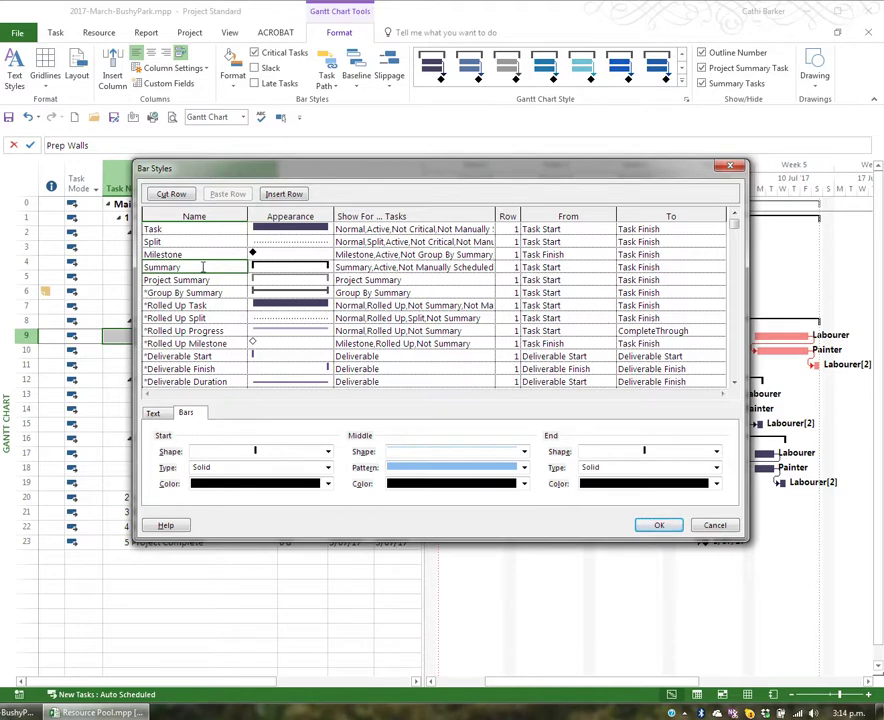
pyautogui.click(328, 452)
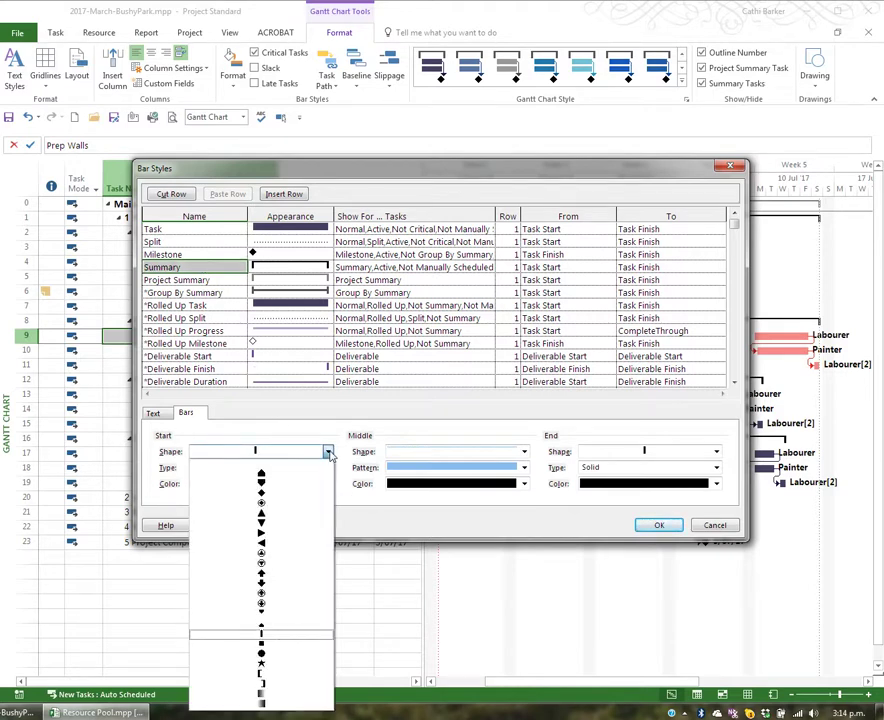
pyautogui.click(258, 468)
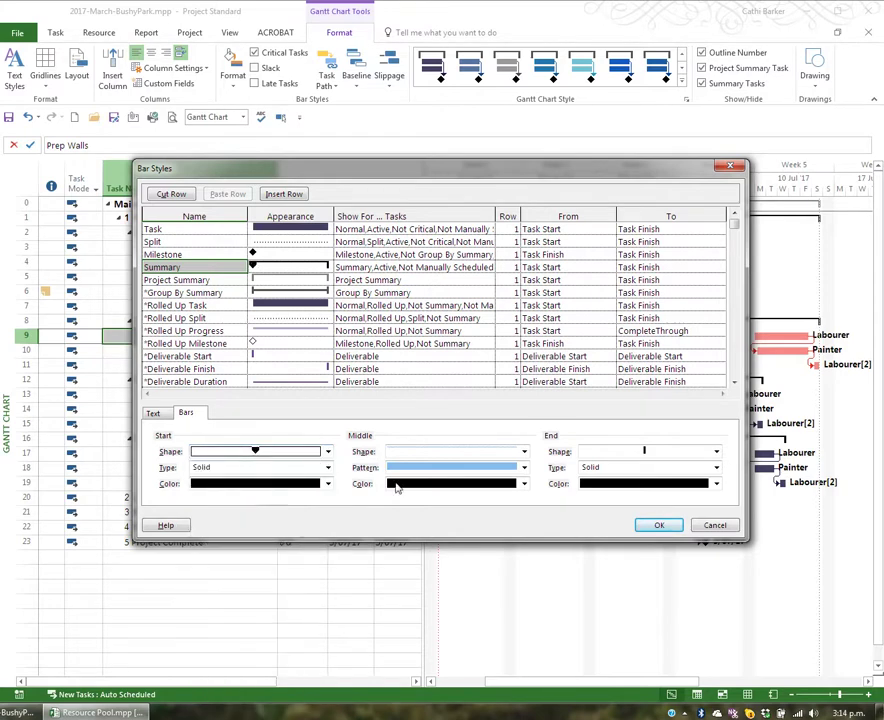
pyautogui.click(716, 451)
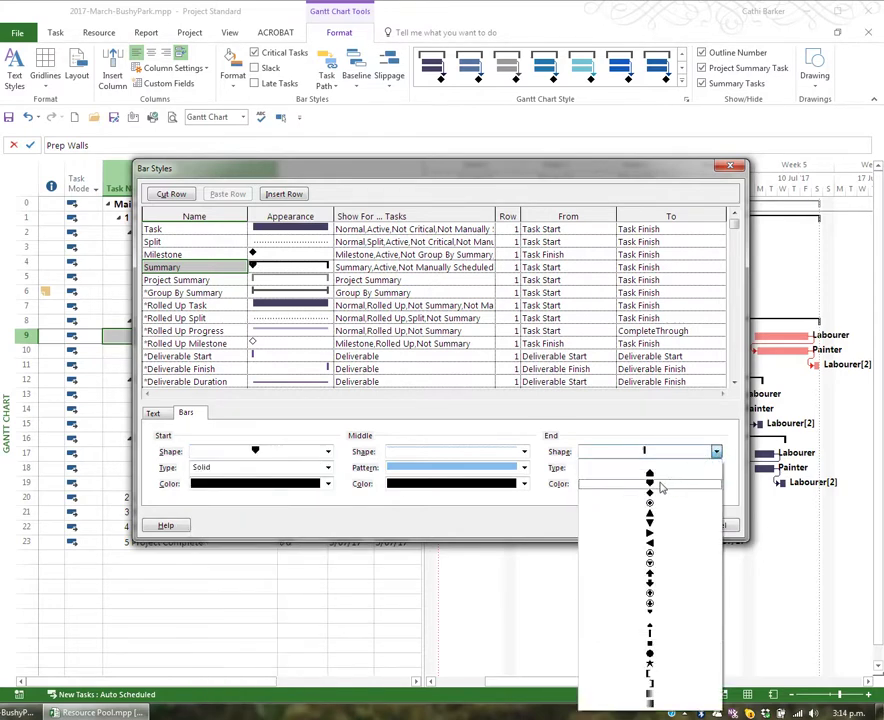
pyautogui.click(658, 485)
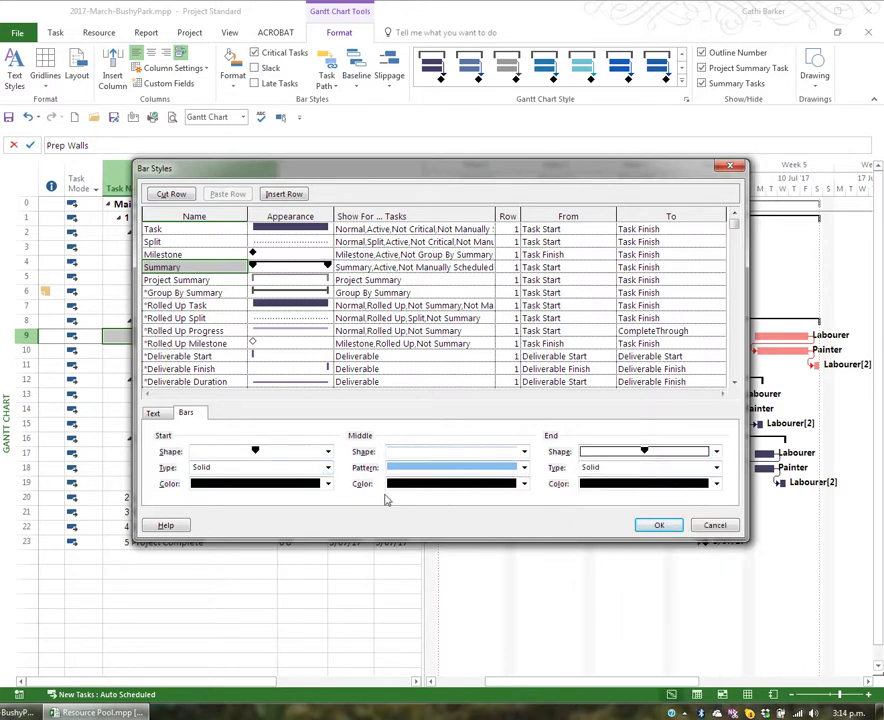
# - Recolour the Summary bar's start, middle and end light blue from the theme colours and apply the bar styles
pyautogui.click(328, 484)
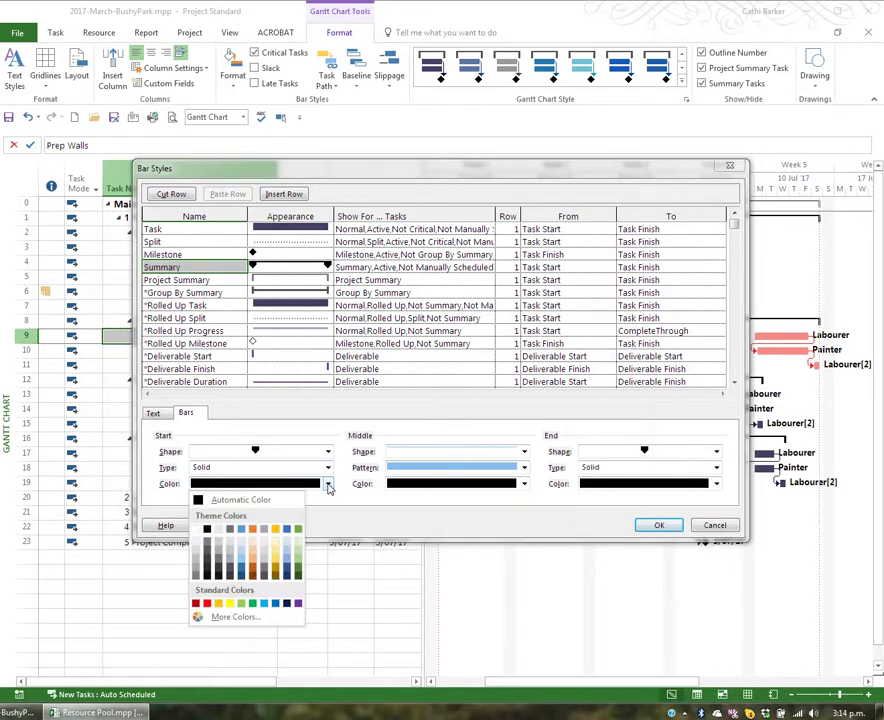
pyautogui.click(242, 565)
pyautogui.click(512, 490)
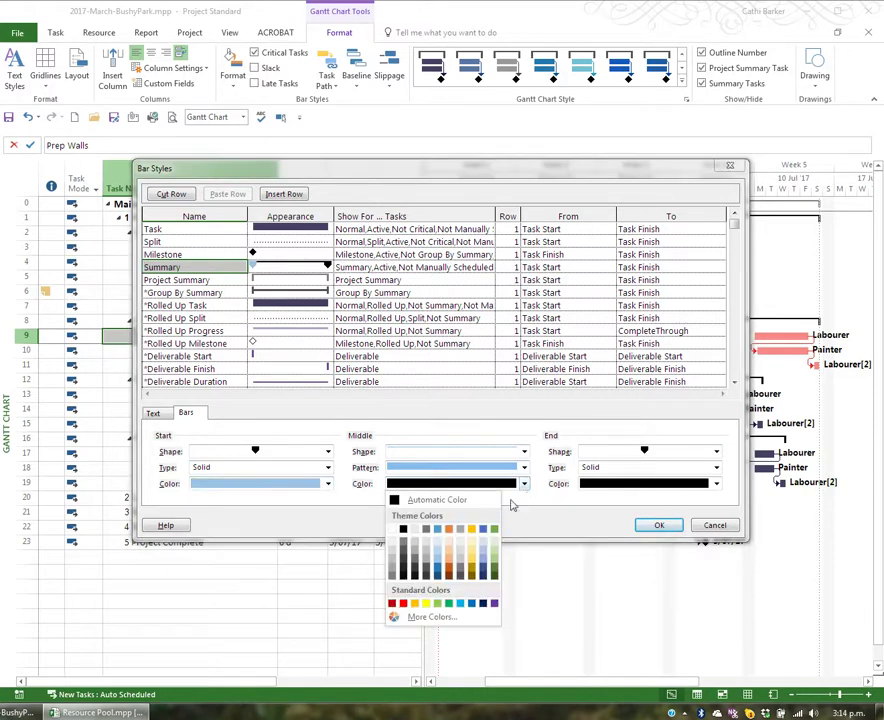
pyautogui.click(440, 563)
pyautogui.click(715, 484)
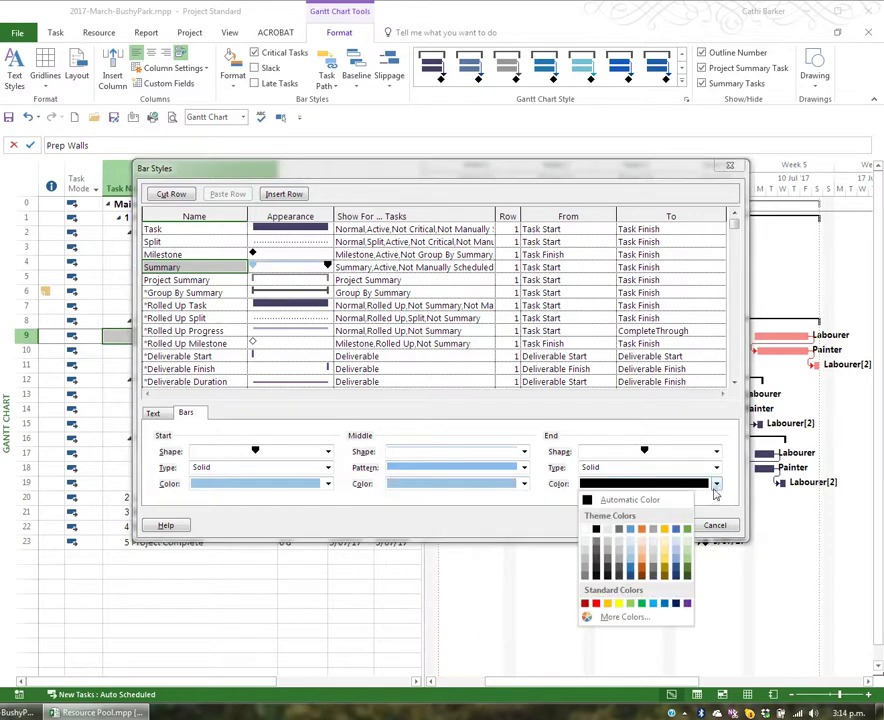
pyautogui.click(634, 563)
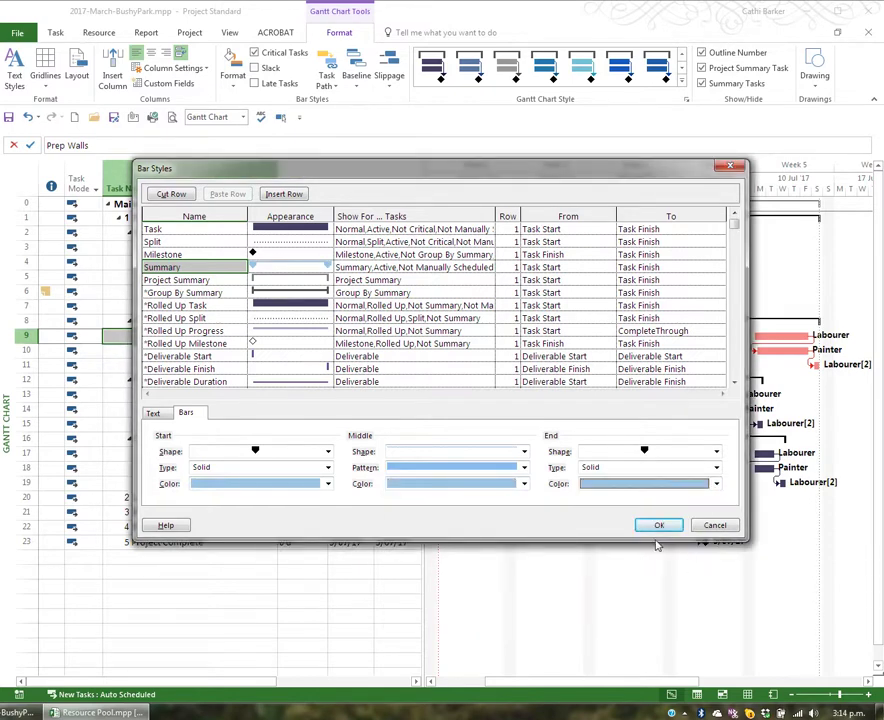
pyautogui.click(668, 527)
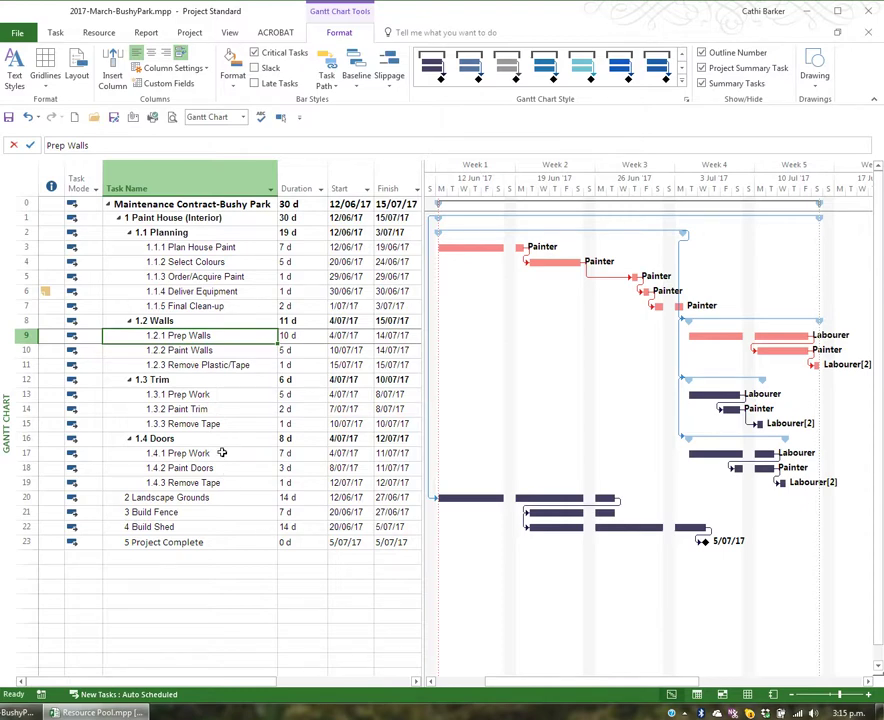
# - Try a Must Start On constraint dated 5/06/17 on the Order/Acquire Paint task and undo it
pyautogui.click(236, 277)
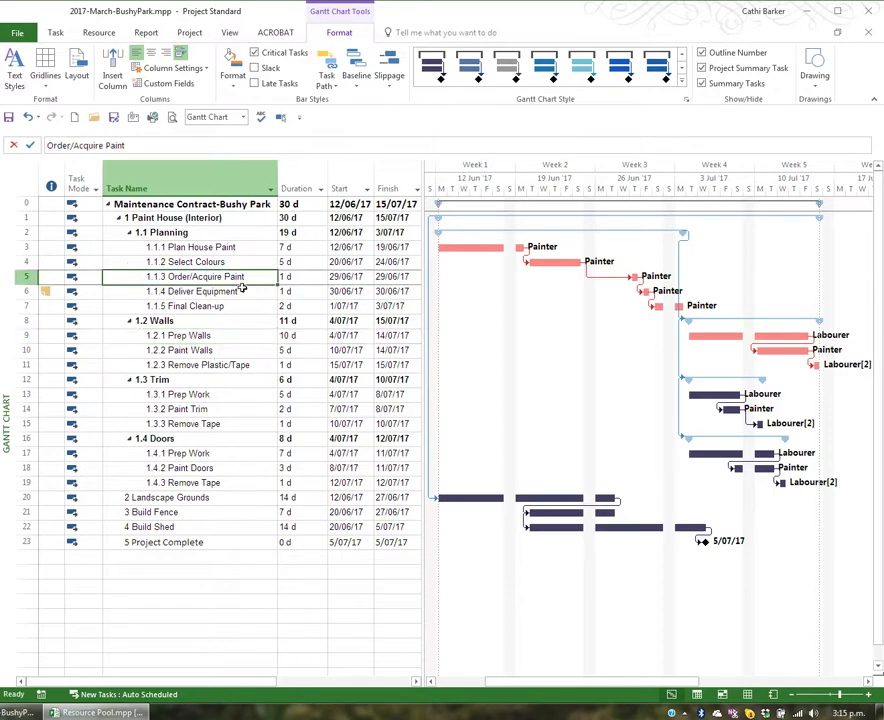
pyautogui.doubleClick(222, 282)
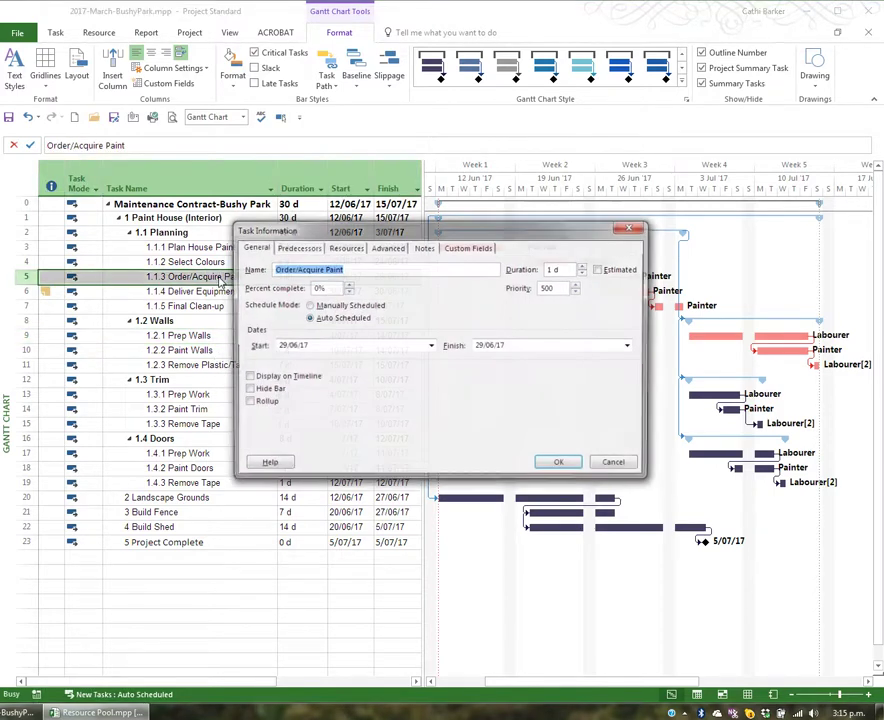
pyautogui.click(387, 247)
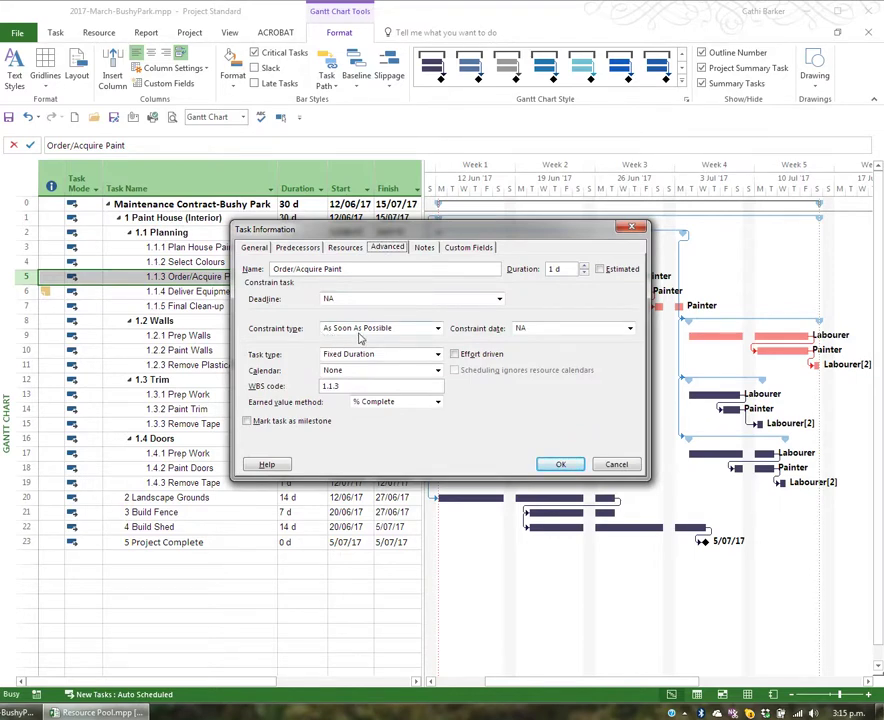
pyautogui.click(437, 329)
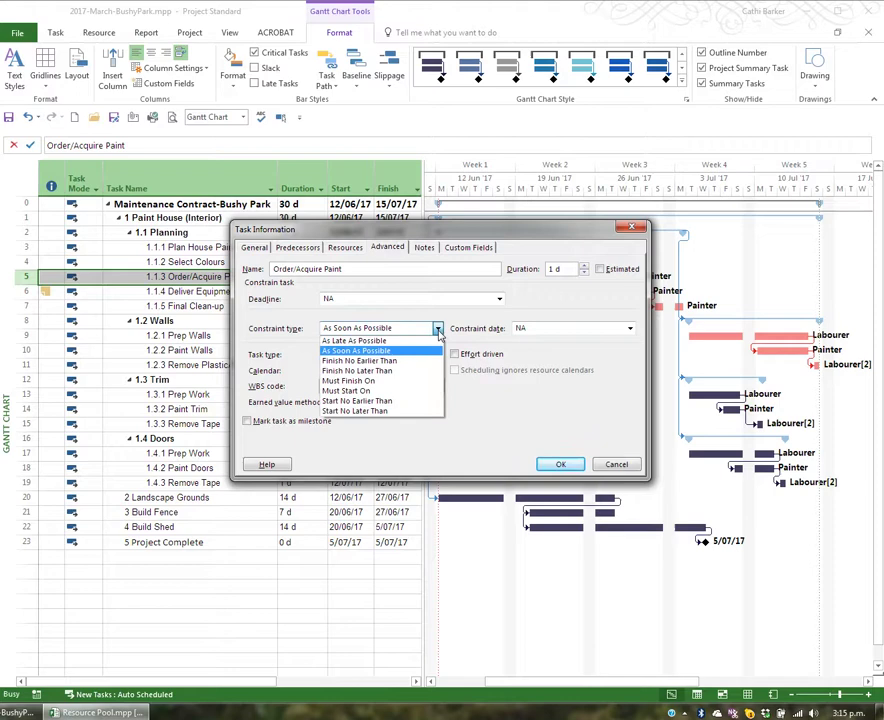
pyautogui.click(404, 390)
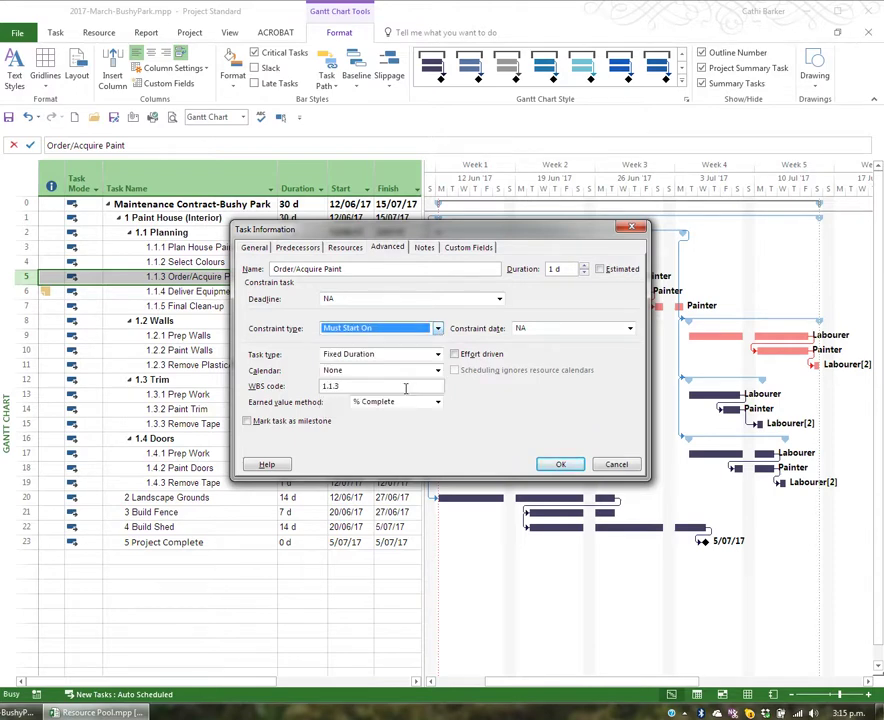
pyautogui.click(630, 329)
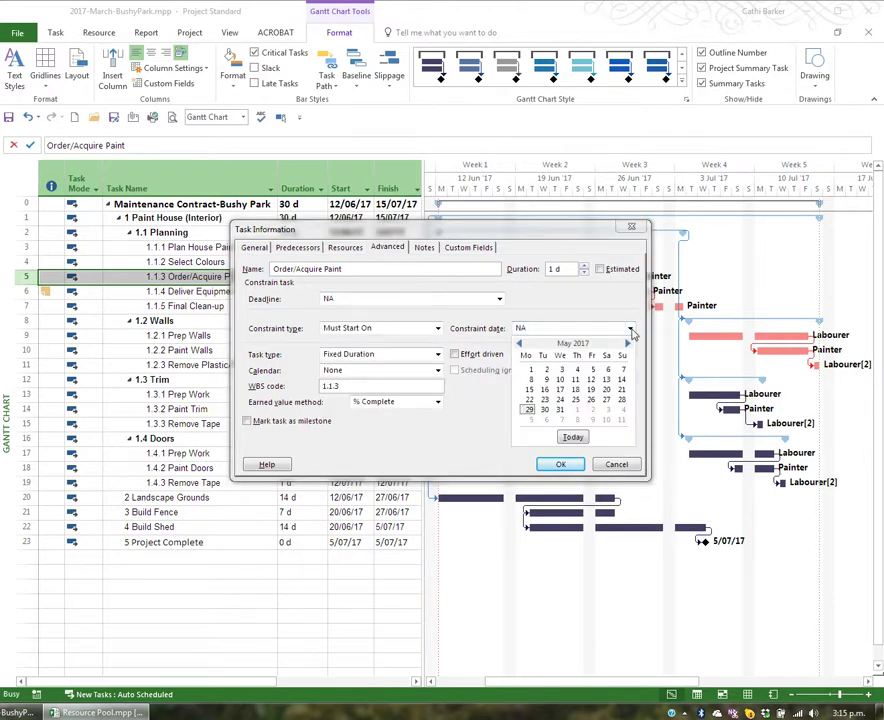
pyautogui.click(505, 234)
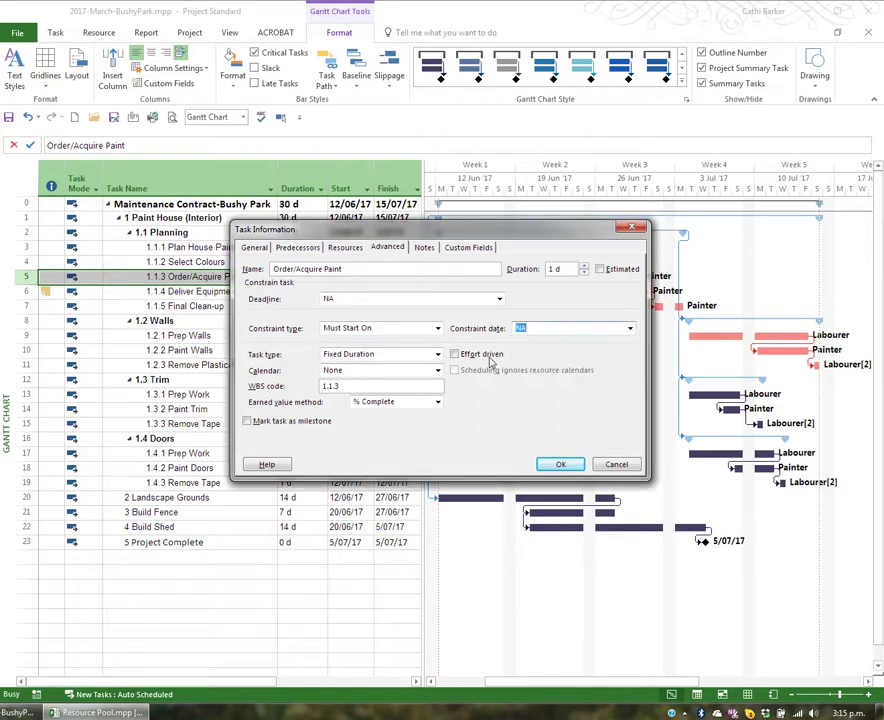
pyautogui.moveTo(480, 241); pyautogui.dragTo(441, 361)
pyautogui.click(590, 449)
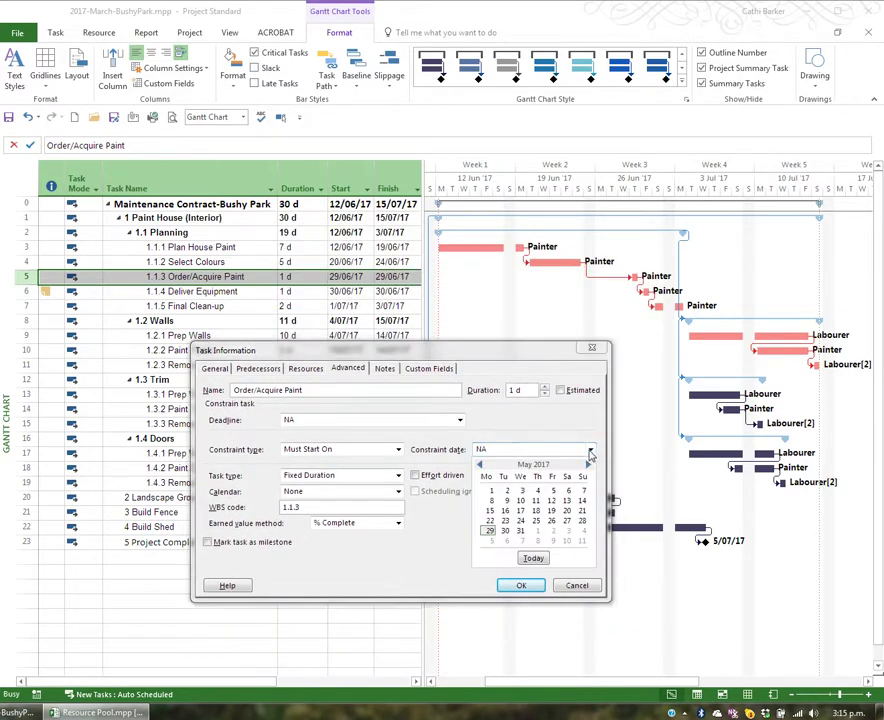
pyautogui.click(490, 541)
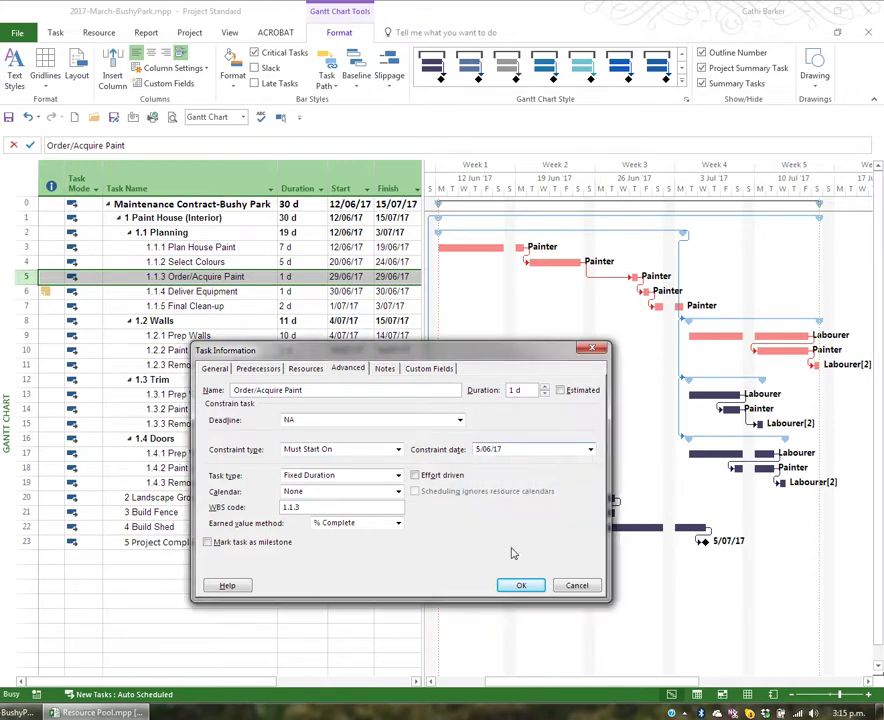
pyautogui.click(522, 586)
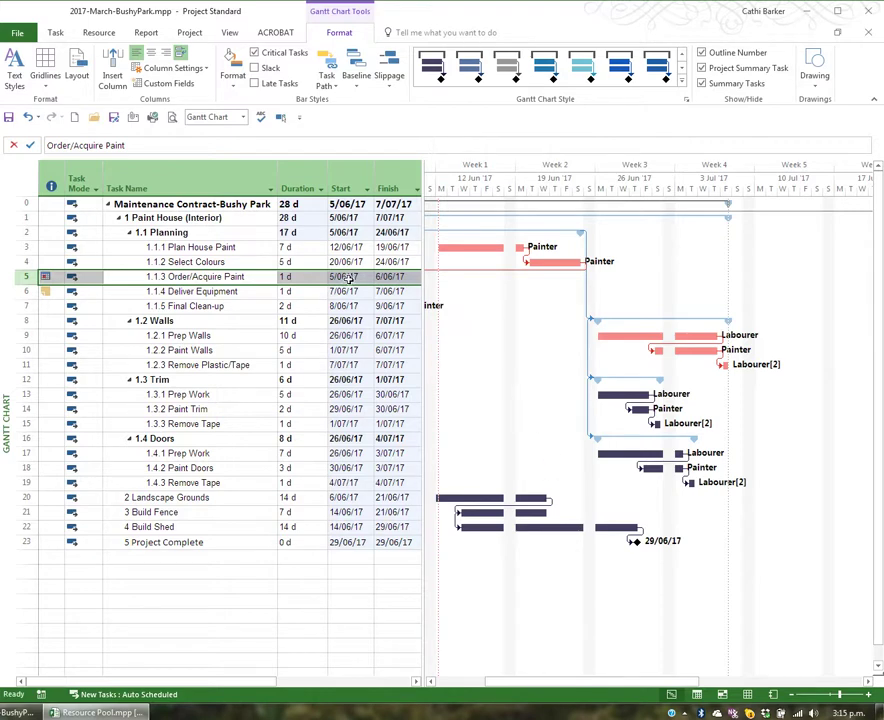
pyautogui.click(30, 118)
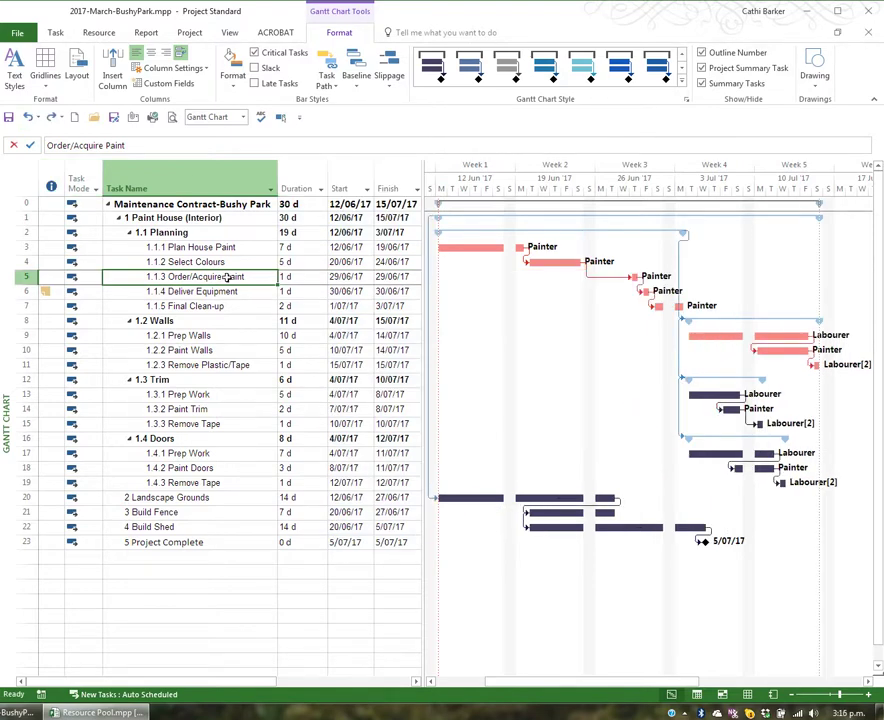
# - Look through the constraint types available for the Order/Acquire Paint task and close its task information without changes
pyautogui.click(278, 276)
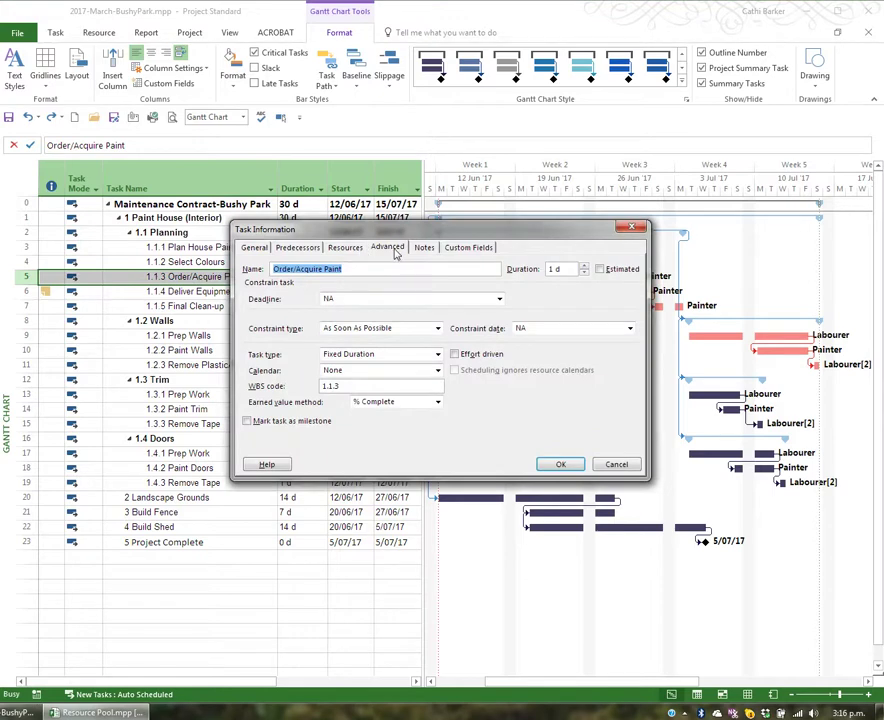
pyautogui.click(437, 329)
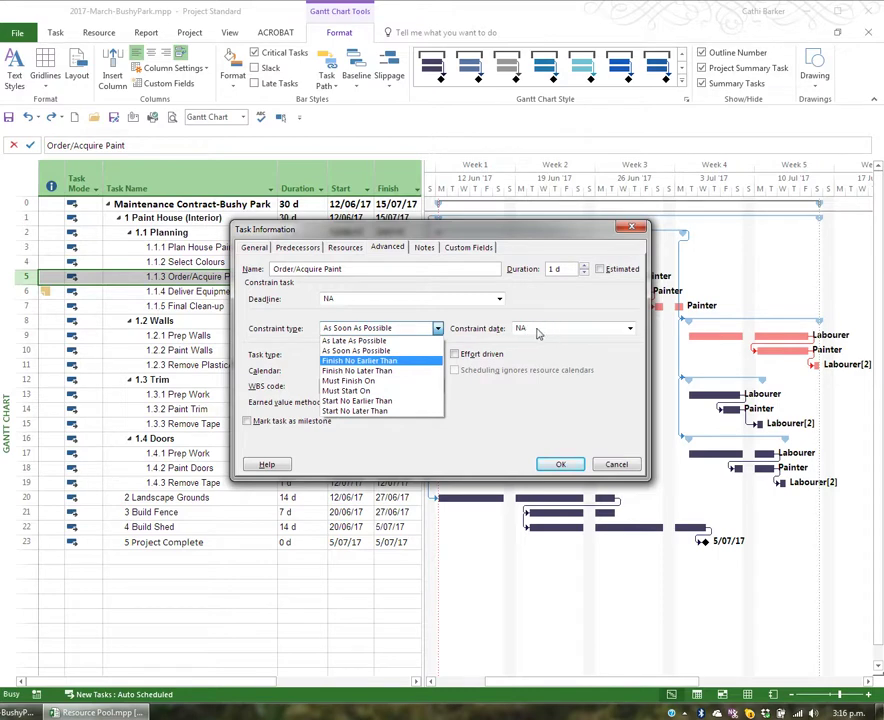
pyautogui.click(612, 468)
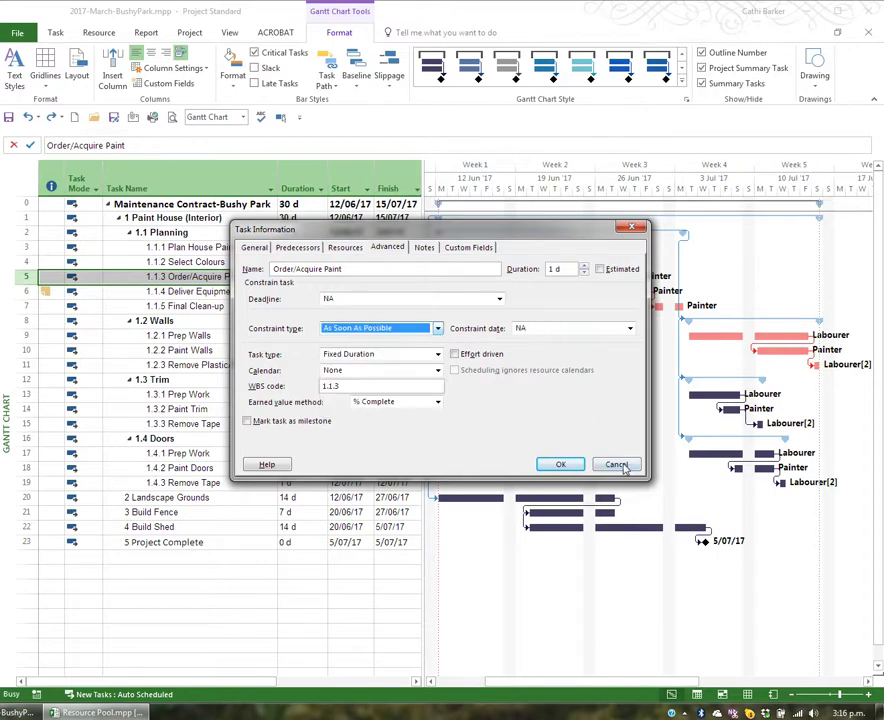
pyautogui.click(613, 464)
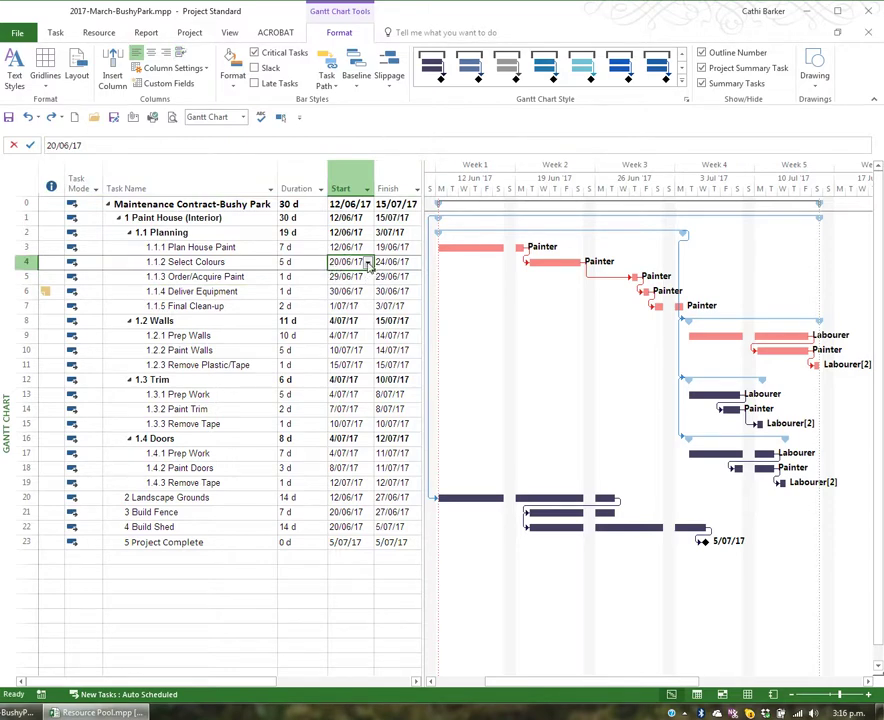
# - Set the Select Colours task's start date to 22/06/17 in the task table
pyautogui.click(368, 262)
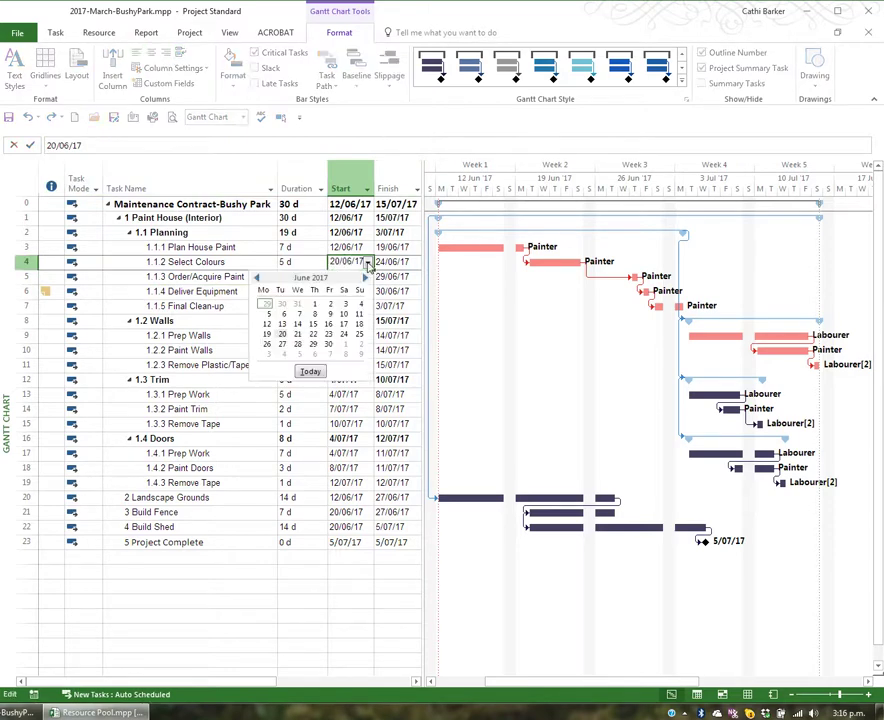
pyautogui.click(314, 336)
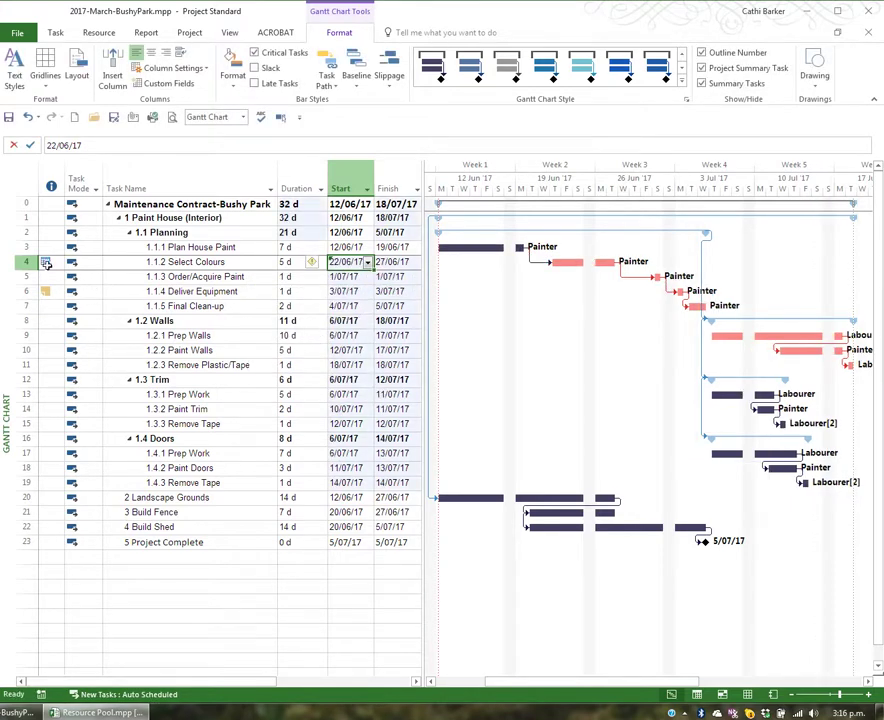
pyautogui.moveTo(46, 261)
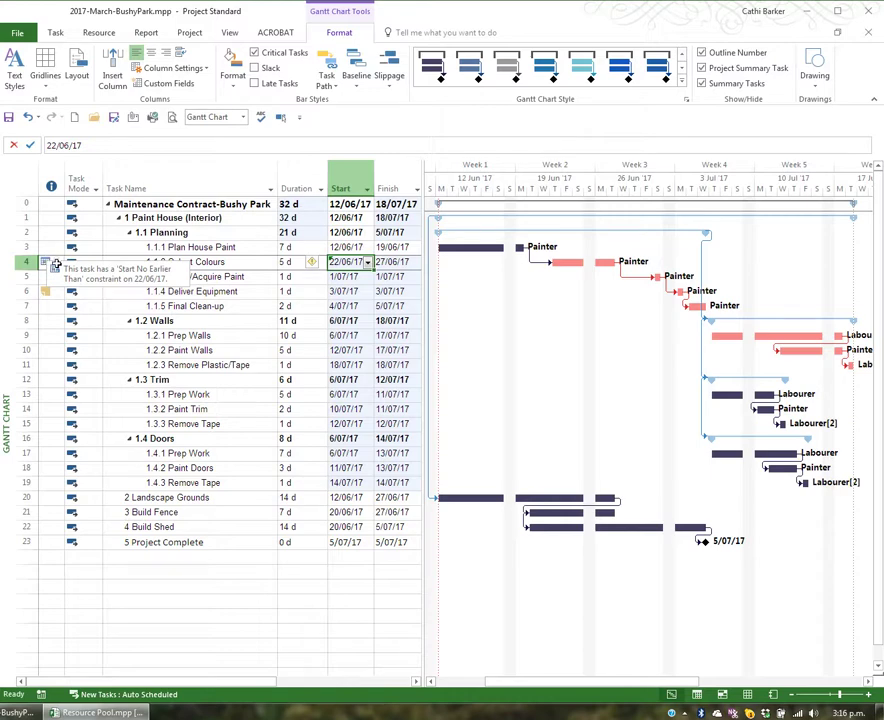
# - Set the Select Colours task's constraint type back to As Soon As Possible and select its start date
pyautogui.doubleClick(207, 261)
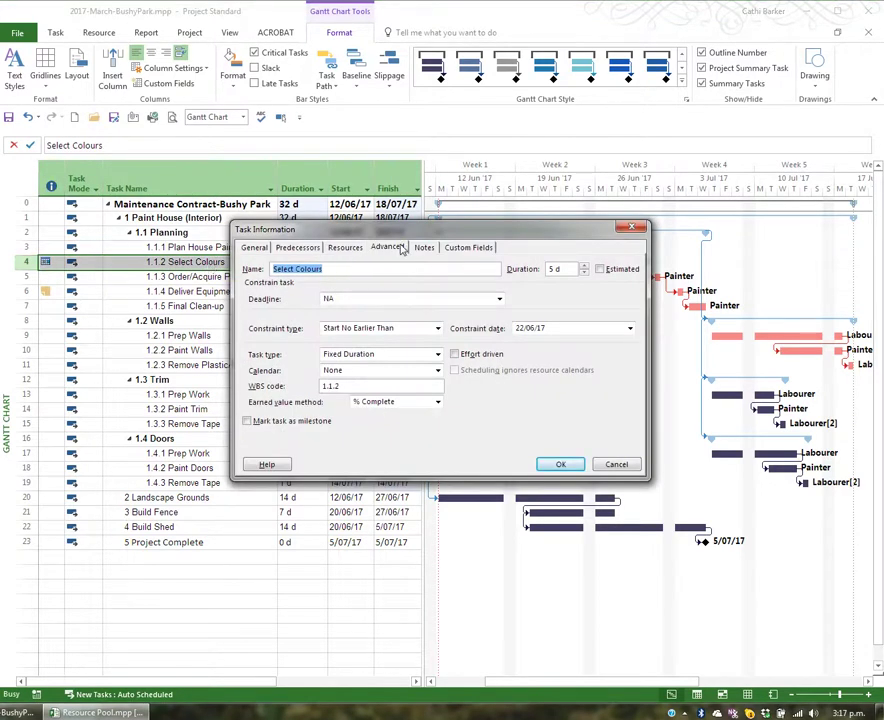
pyautogui.click(437, 328)
pyautogui.click(415, 351)
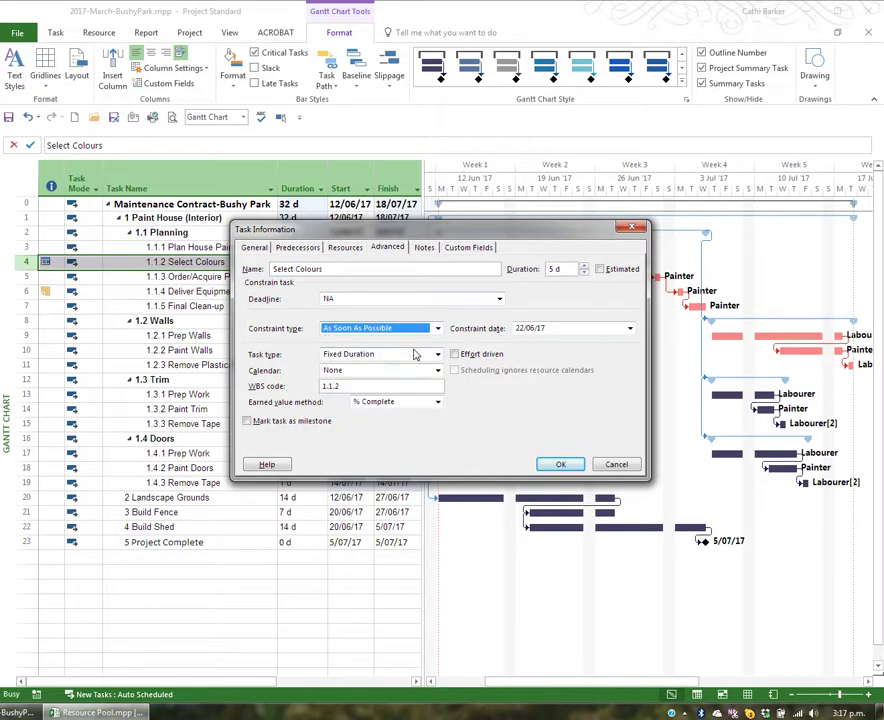
pyautogui.click(561, 465)
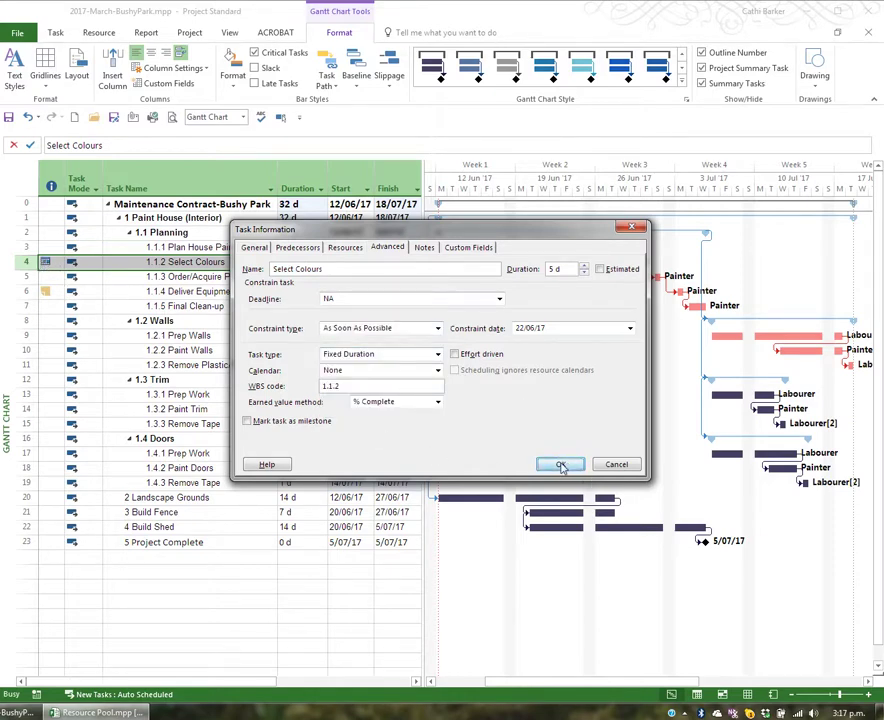
pyautogui.click(352, 264)
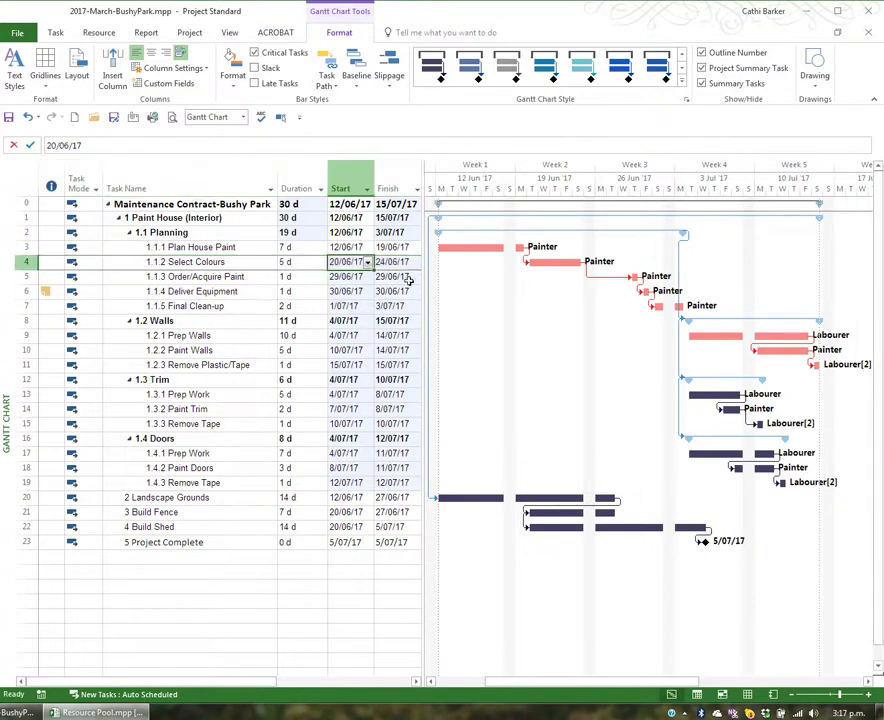